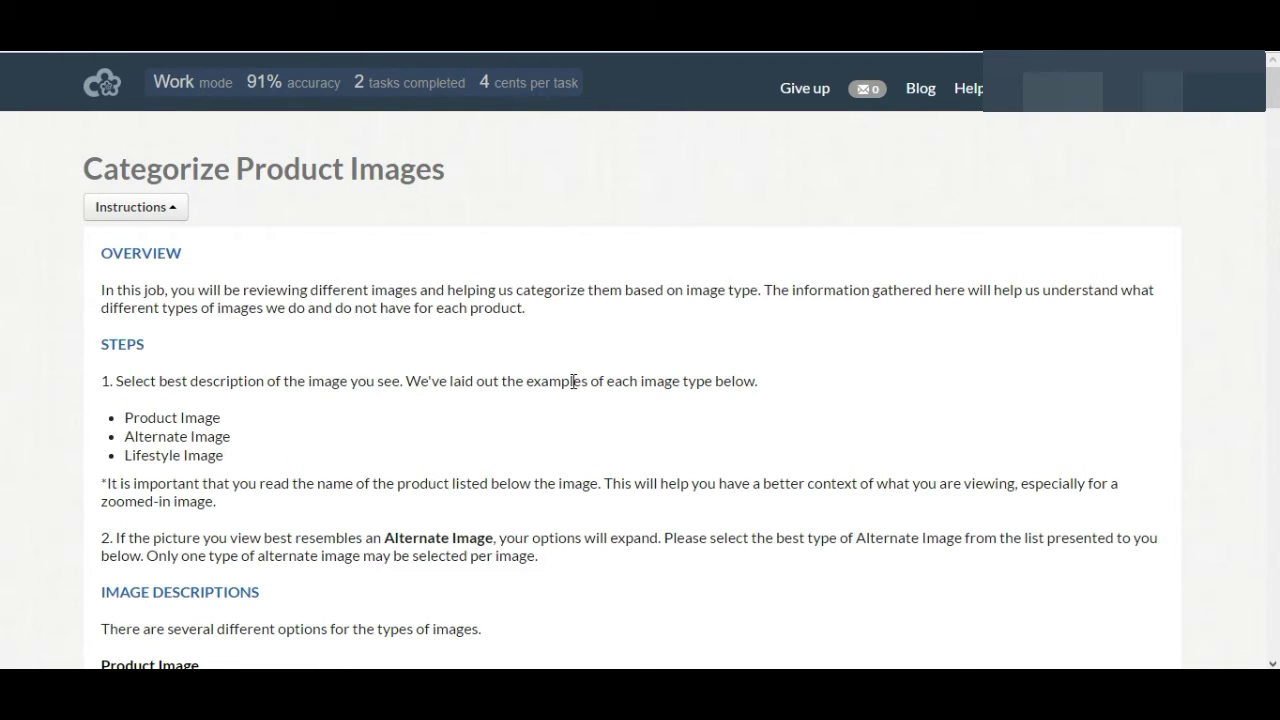
Step: Read the job overview, steps, and the Product Image and Lifestyle Image definitions with their examples and exceptions
{"action": "scroll", "coordinate": [540, 390], "scroll_direction": "down", "scroll_amount": 3}
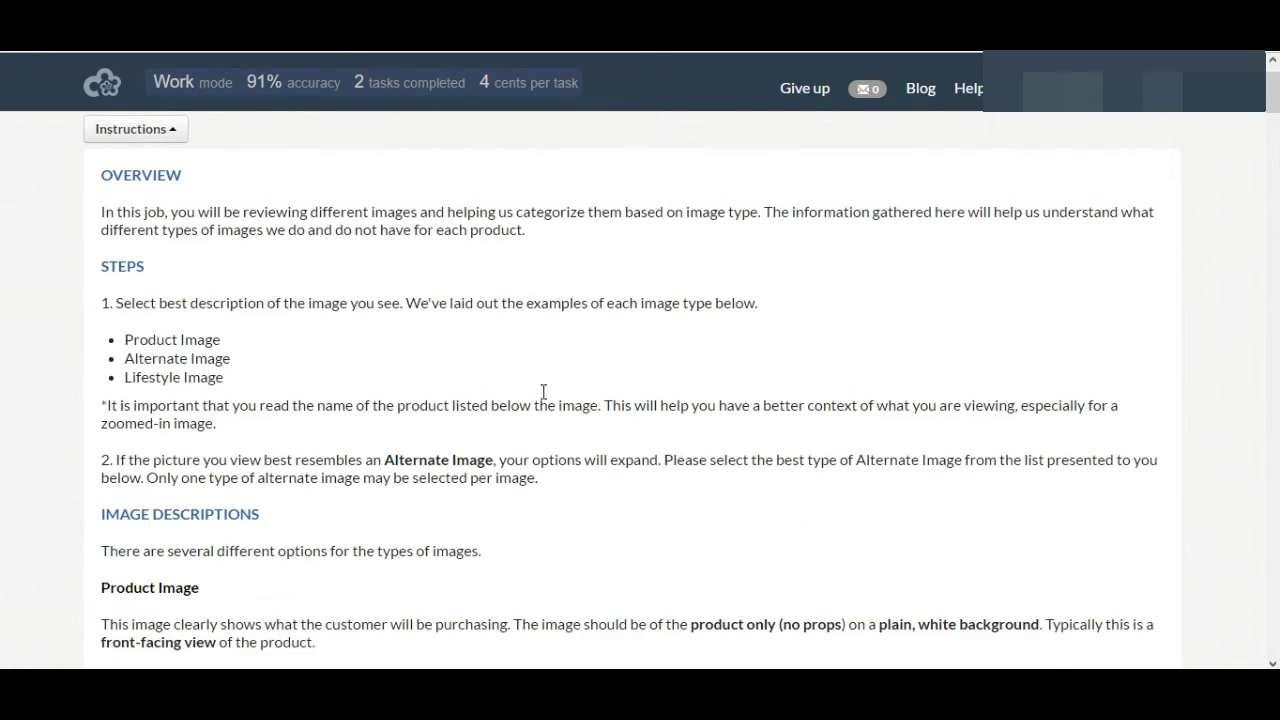
{"action": "scroll", "coordinate": [645, 380], "scroll_direction": "down", "scroll_amount": 8}
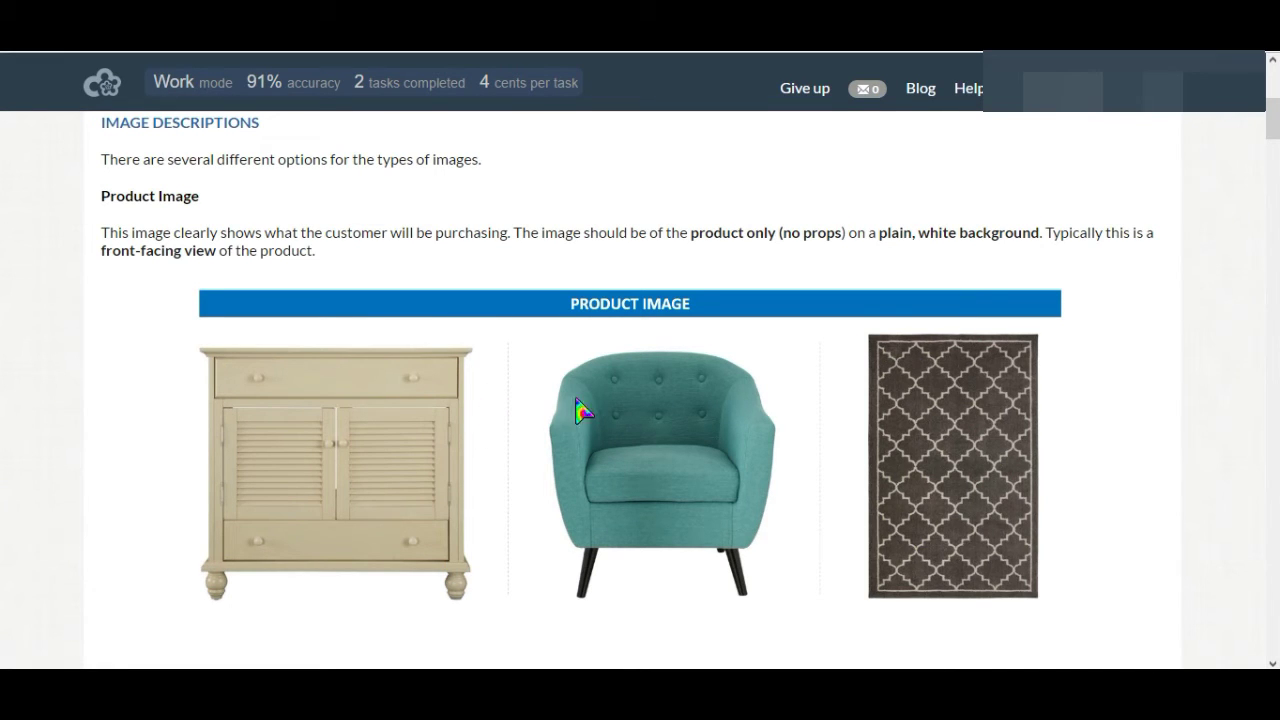
{"action": "scroll", "coordinate": [971, 366], "scroll_direction": "down", "scroll_amount": 4}
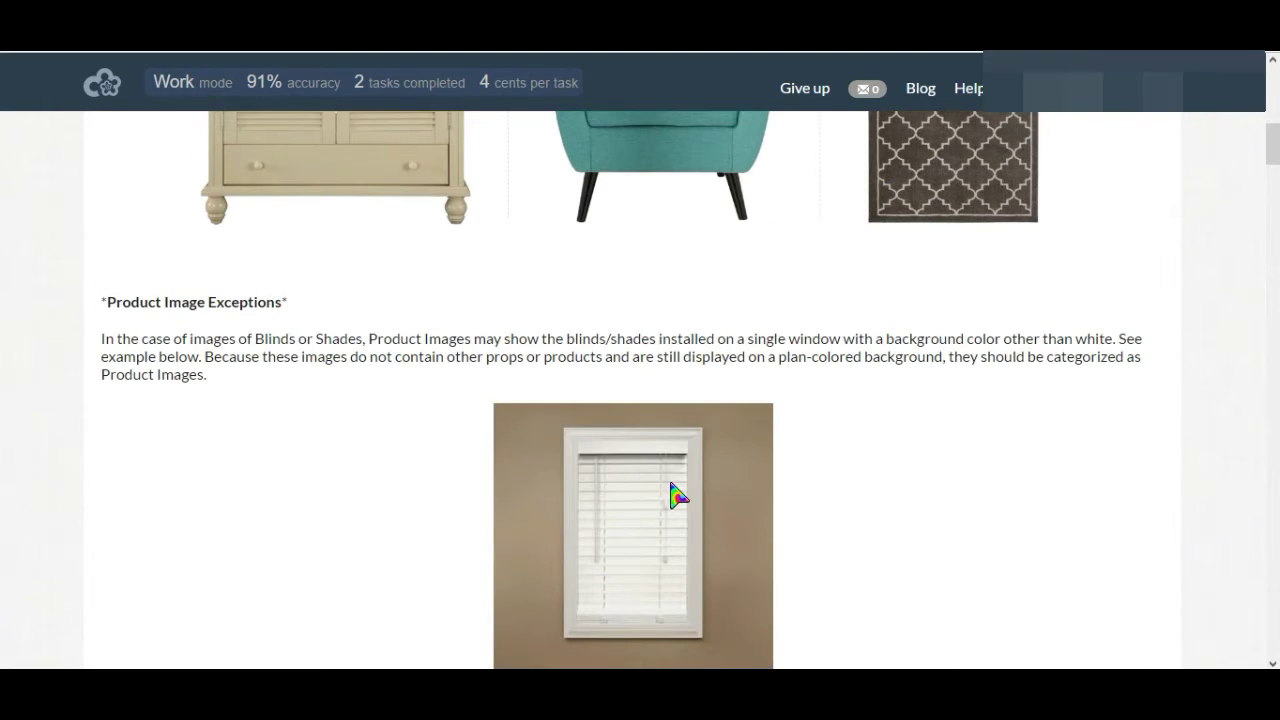
{"action": "scroll", "coordinate": [676, 490], "scroll_direction": "down", "scroll_amount": 1}
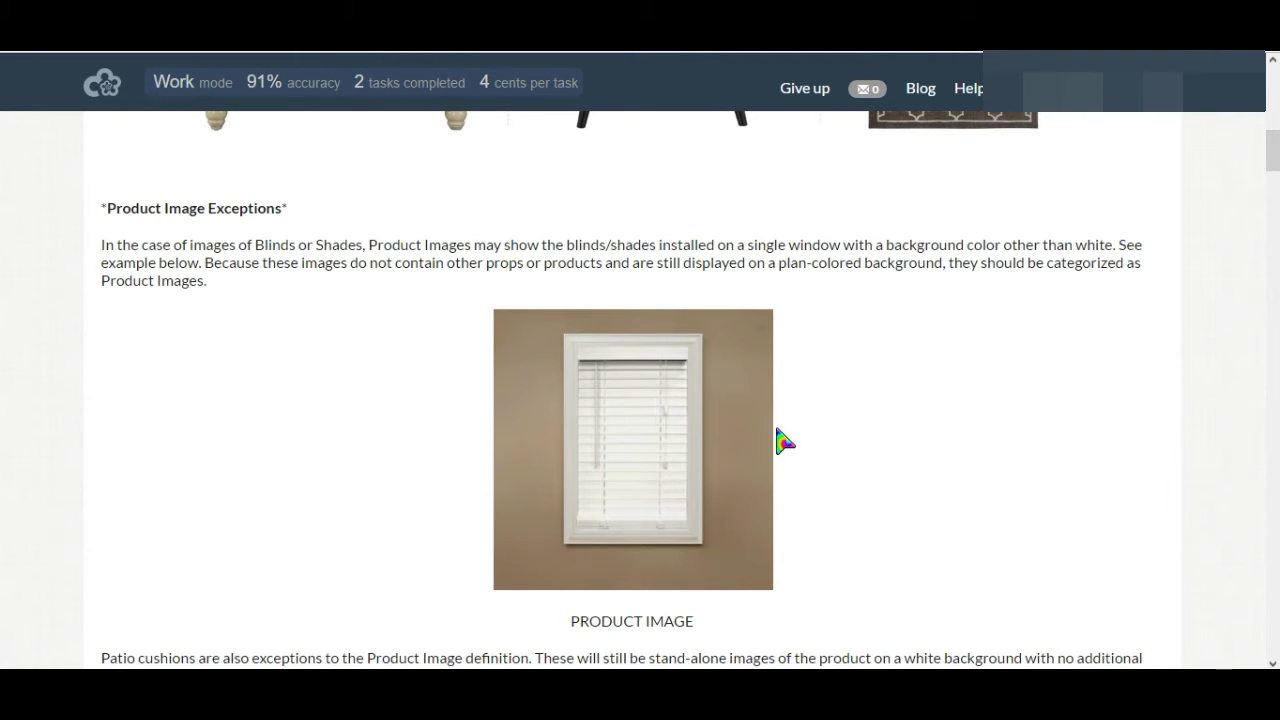
{"action": "scroll", "coordinate": [840, 400], "scroll_direction": "down", "scroll_amount": 4}
{"action": "scroll", "coordinate": [930, 373], "scroll_direction": "down", "scroll_amount": 1}
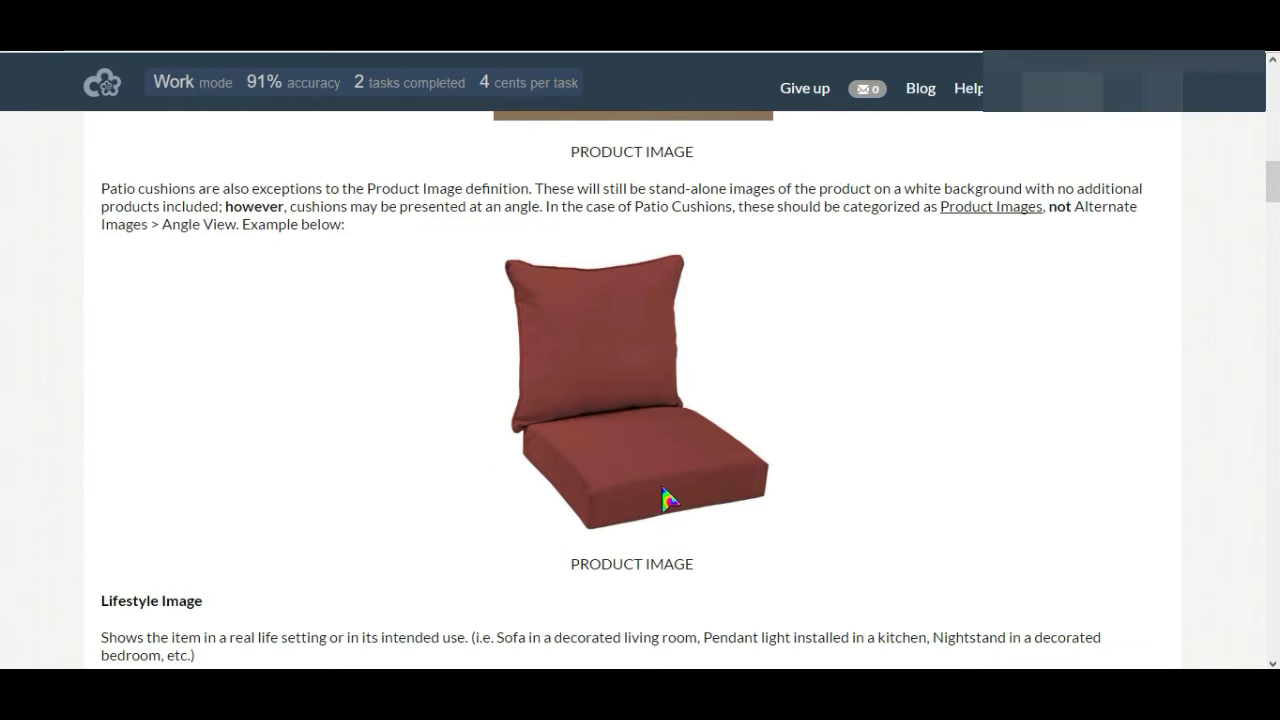
{"action": "scroll", "coordinate": [830, 393], "scroll_direction": "down", "scroll_amount": 4}
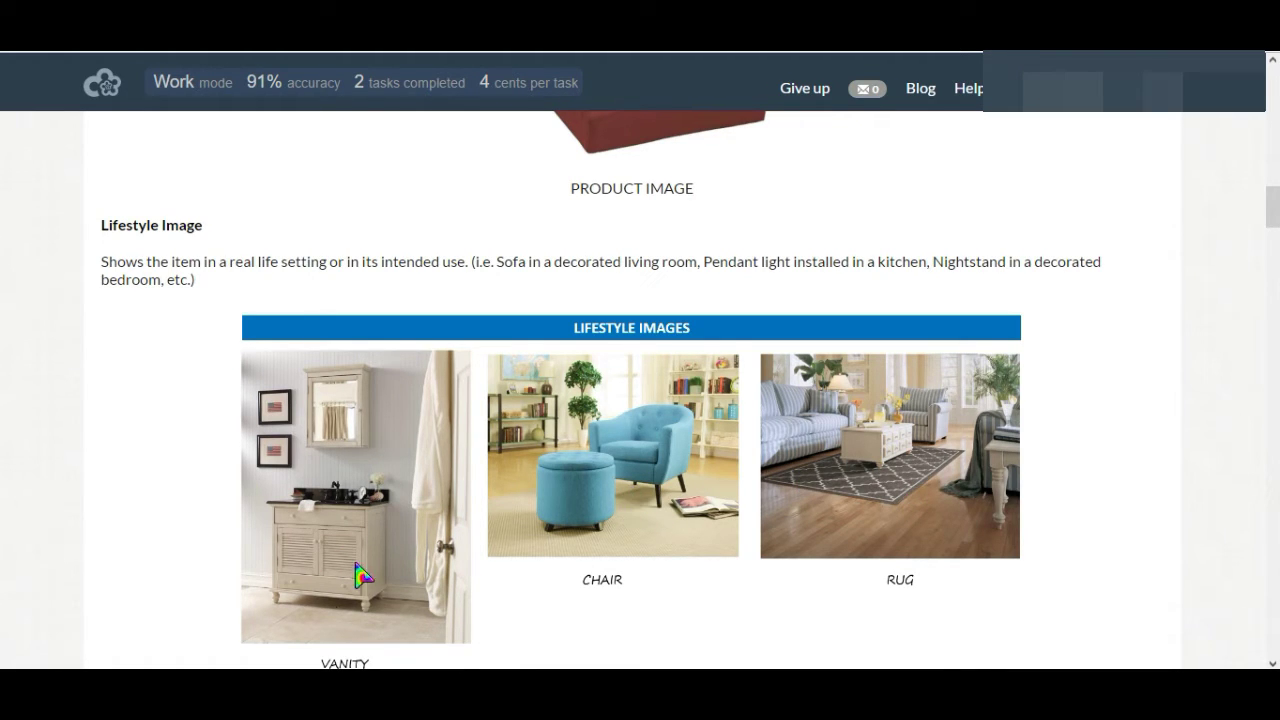
Step: Study the Alternate Image view types and their examples, including detail views, color swatches and line art
{"action": "scroll", "coordinate": [843, 487], "scroll_direction": "down", "scroll_amount": 4}
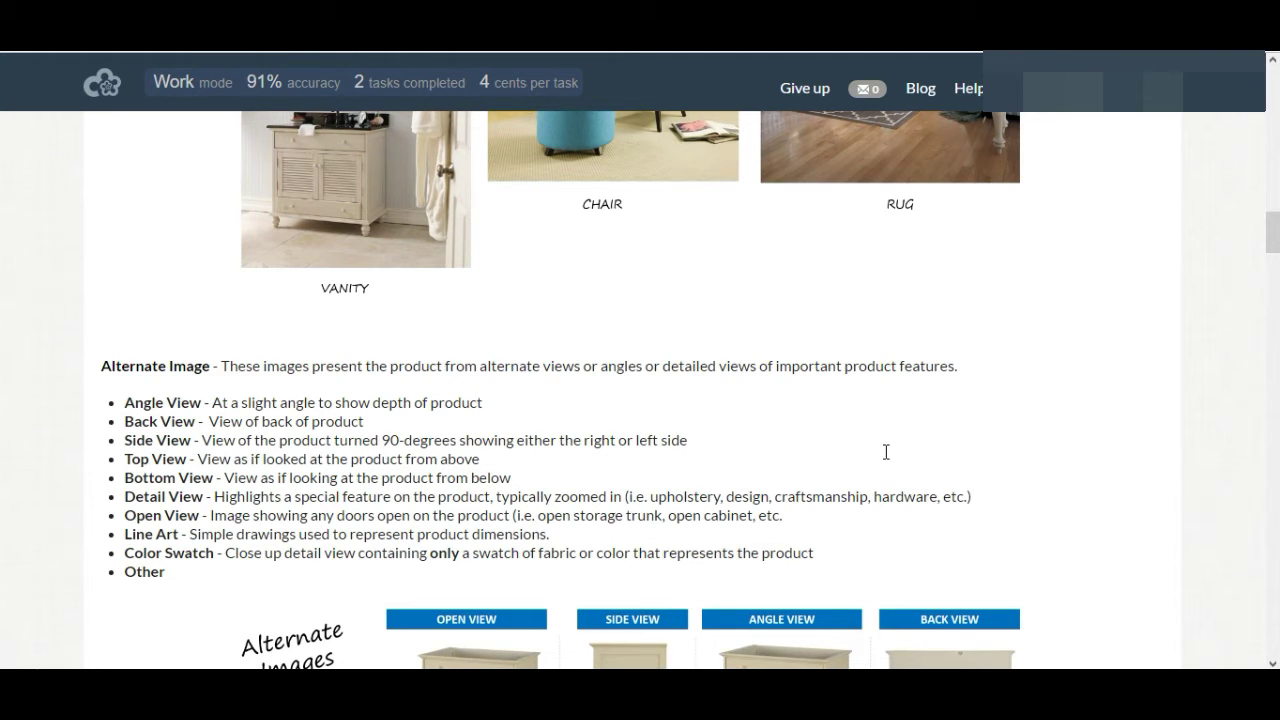
{"action": "scroll", "coordinate": [580, 408], "scroll_direction": "down", "scroll_amount": 3}
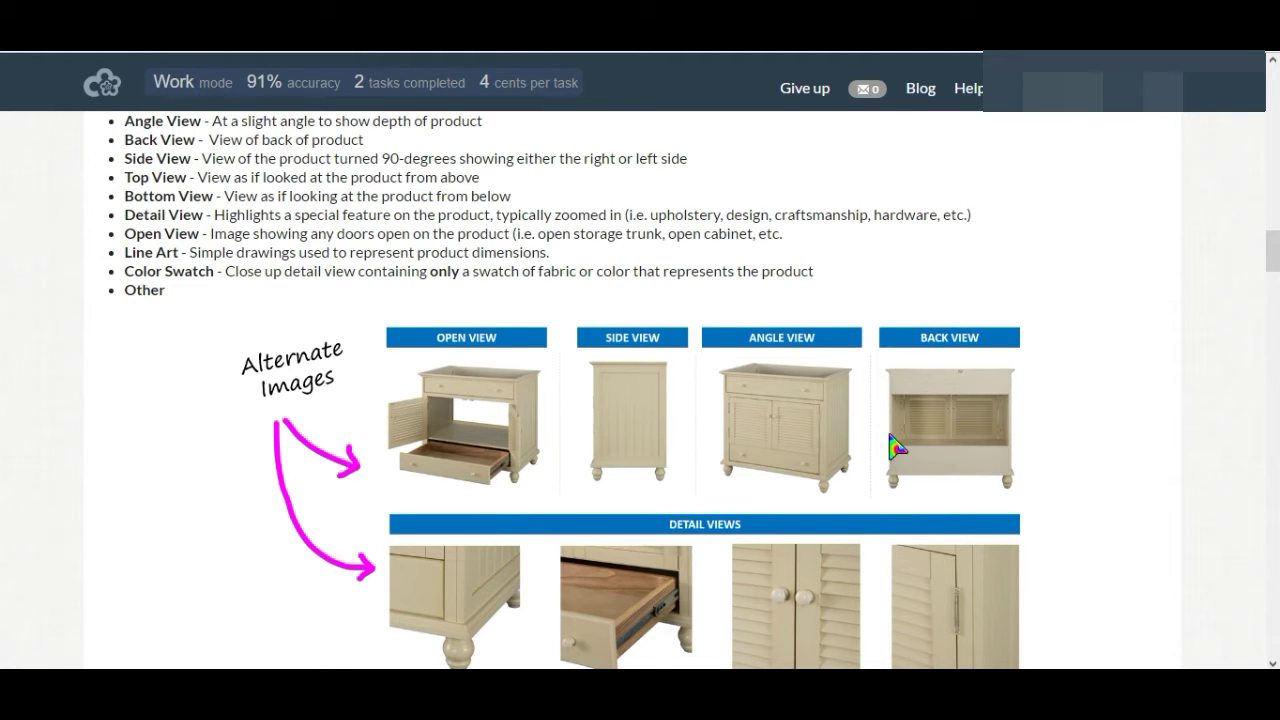
{"action": "scroll", "coordinate": [1120, 450], "scroll_direction": "down", "scroll_amount": 2}
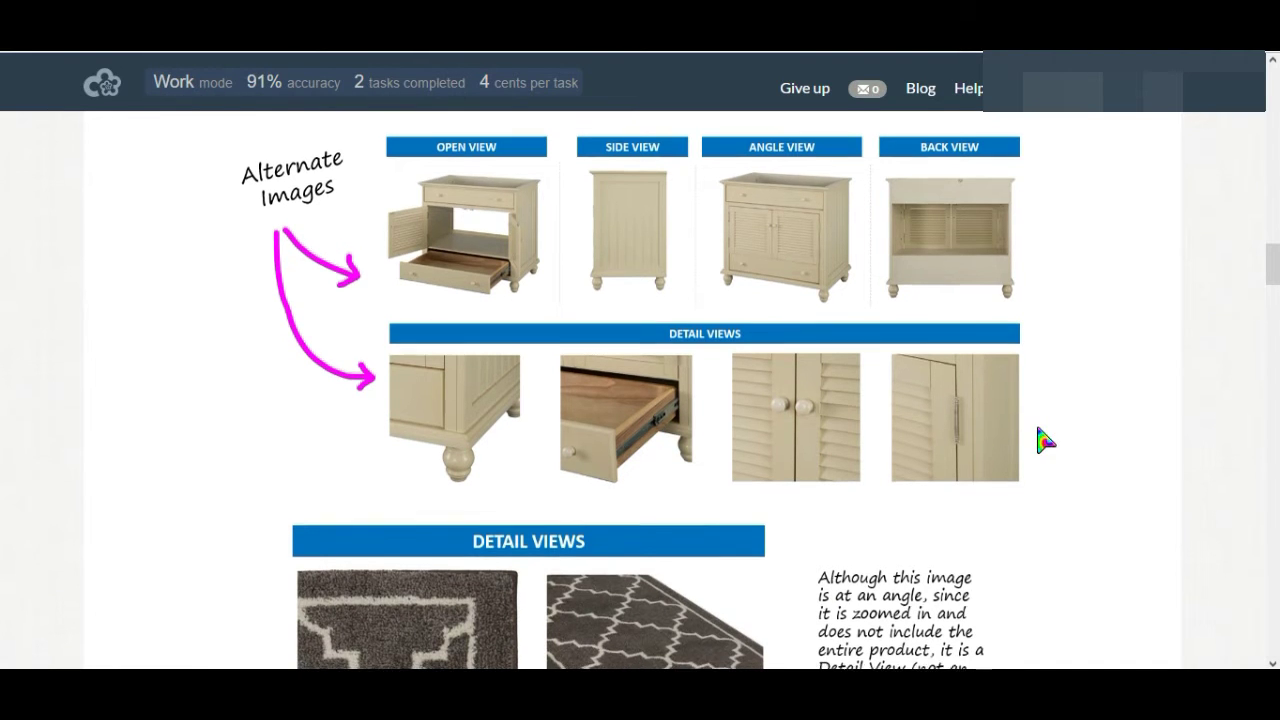
{"action": "scroll", "coordinate": [1000, 437], "scroll_direction": "down", "scroll_amount": 1}
{"action": "scroll", "coordinate": [1000, 437], "scroll_direction": "down", "scroll_amount": 1}
{"action": "scroll", "coordinate": [1072, 380], "scroll_direction": "down", "scroll_amount": 3}
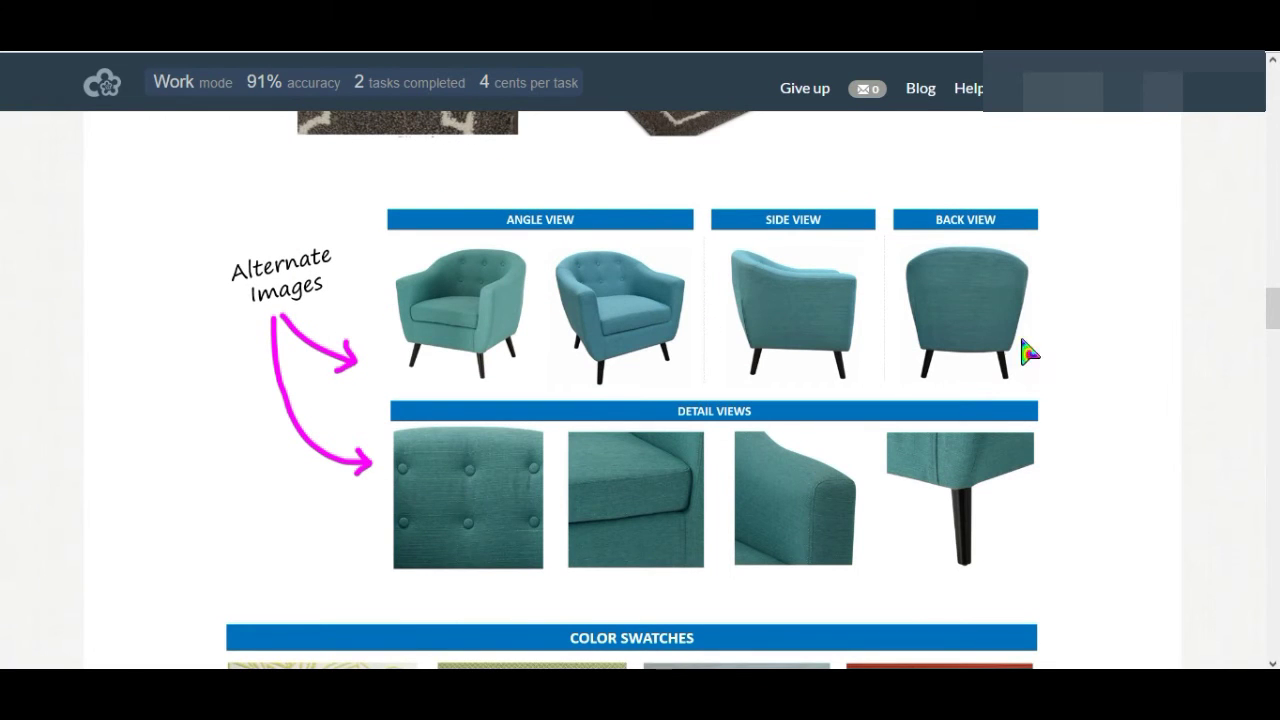
{"action": "scroll", "coordinate": [1124, 510], "scroll_direction": "down", "scroll_amount": 2}
{"action": "scroll", "coordinate": [1186, 477], "scroll_direction": "down", "scroll_amount": 1}
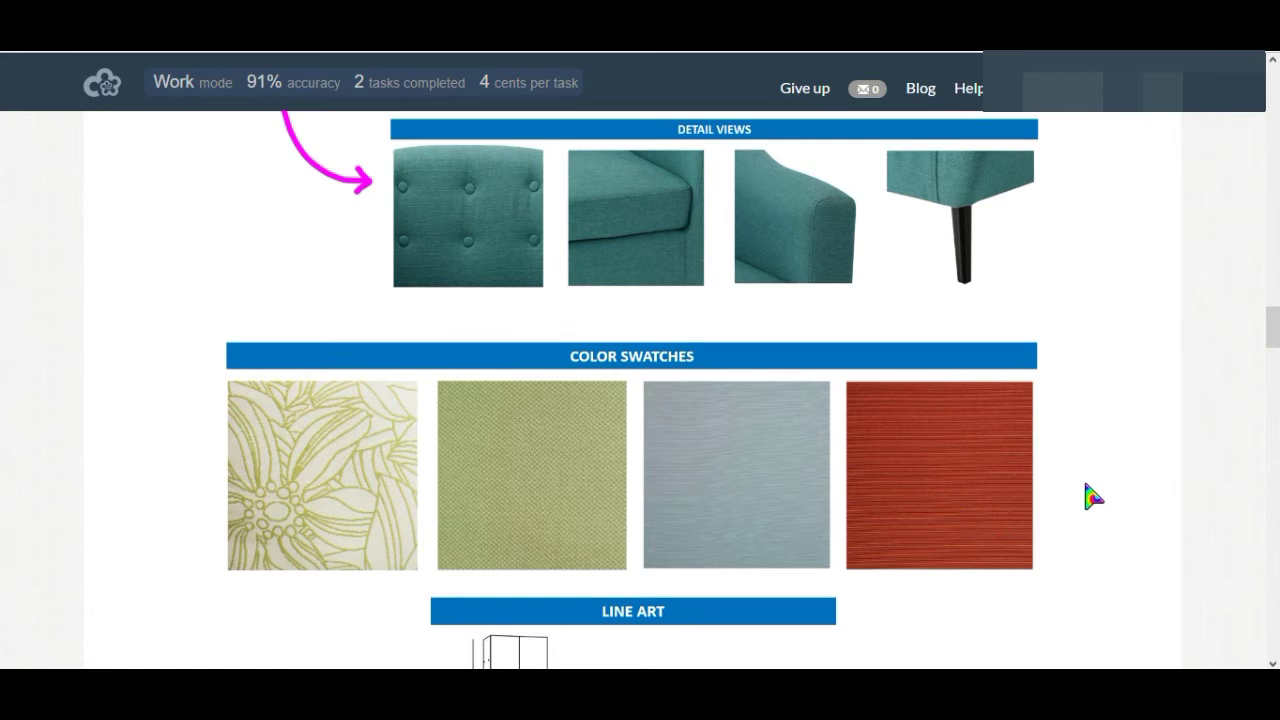
{"action": "scroll", "coordinate": [1086, 497], "scroll_direction": "down", "scroll_amount": 2}
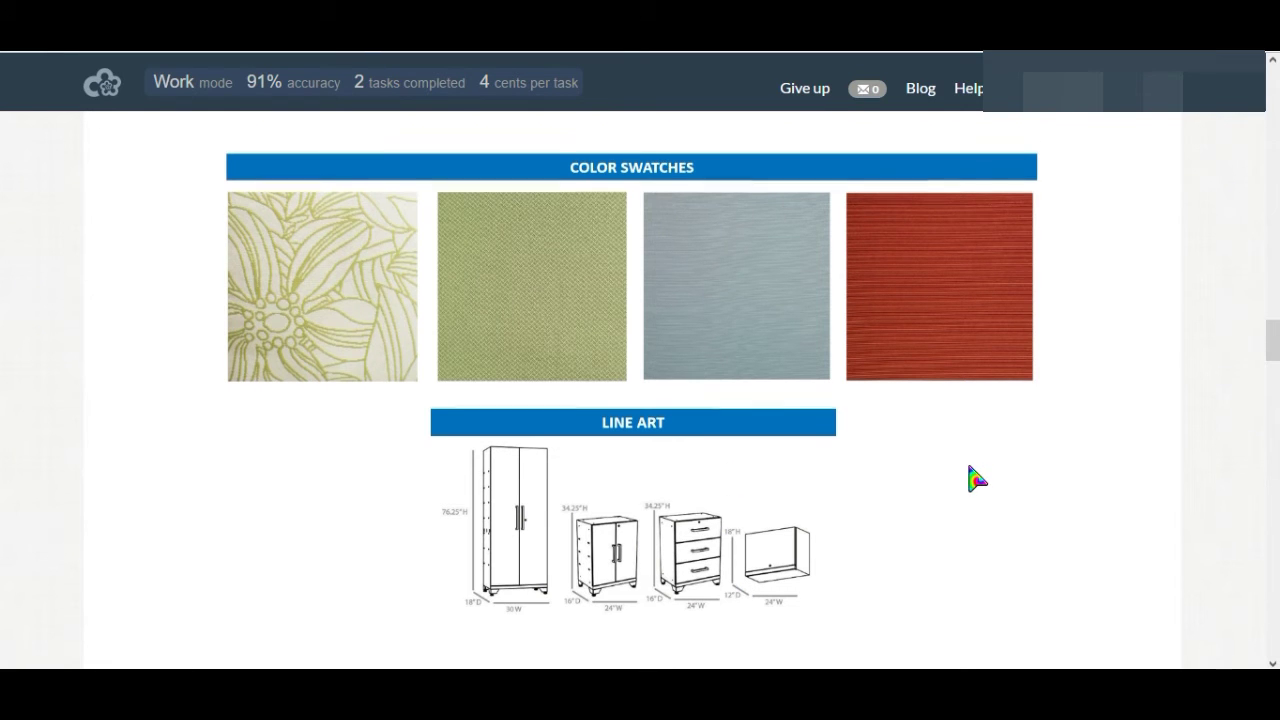
Step: Categorize the Roxbury double door cabinet as Lifestyle Image and the Golden Oak faux wood blind as Product Image
{"action": "scroll", "coordinate": [977, 475], "scroll_direction": "down", "scroll_amount": 5}
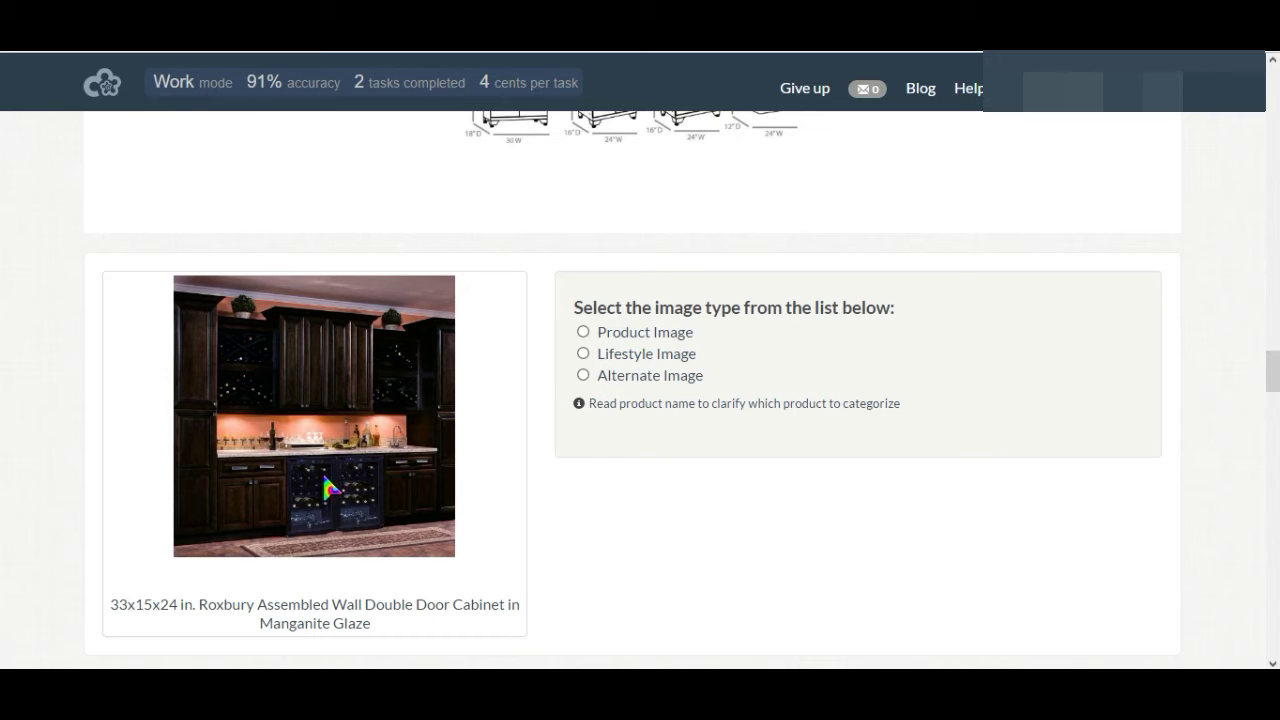
{"action": "left_click", "coordinate": [638, 362]}
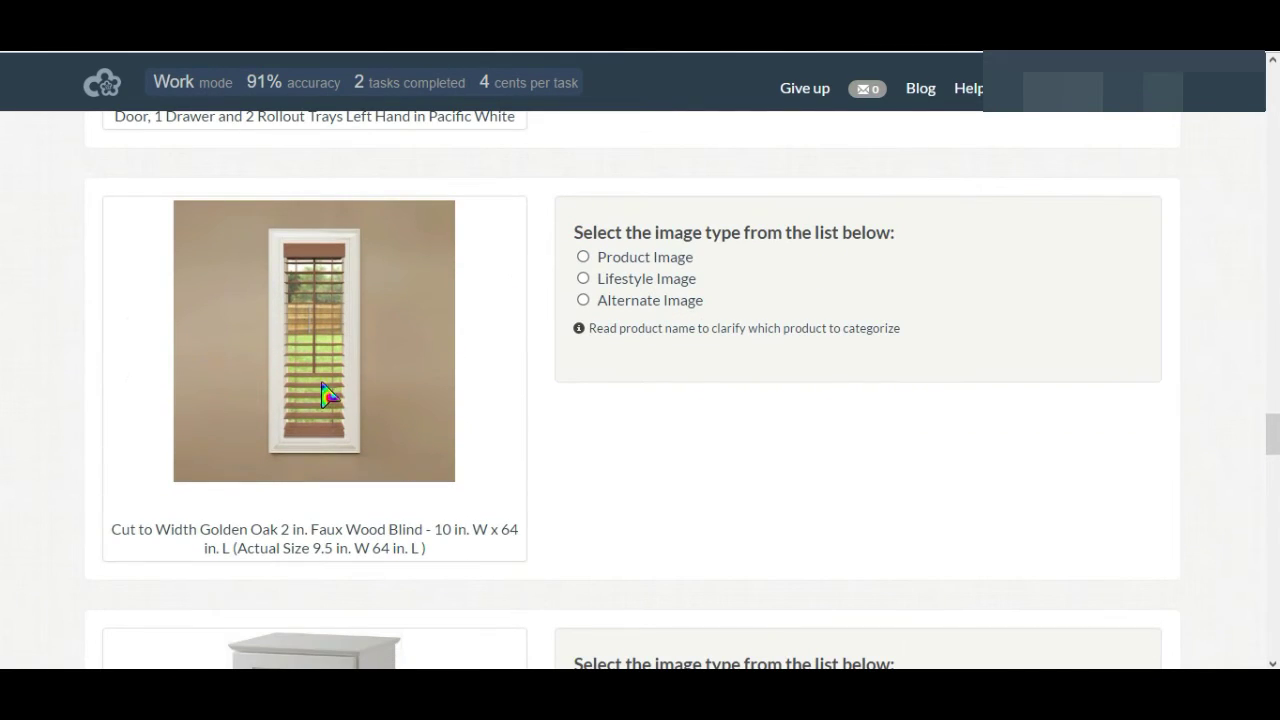
{"action": "left_click", "coordinate": [614, 257]}
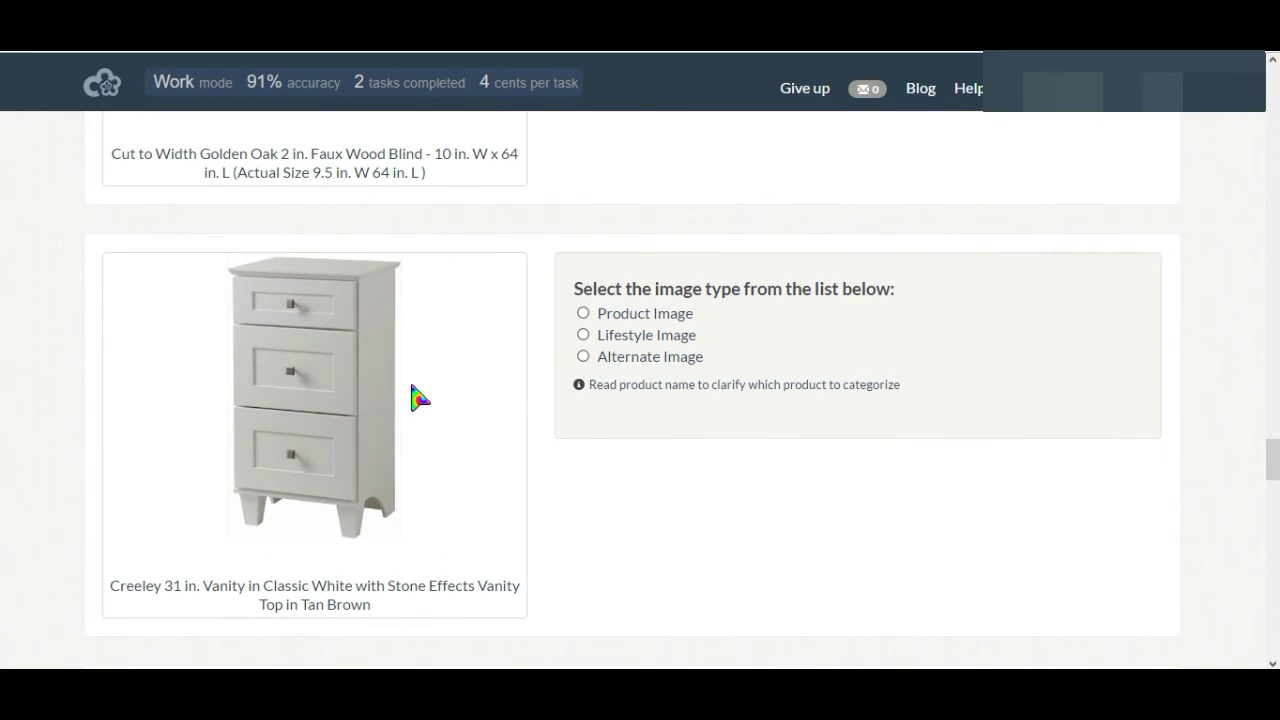
Step: Categorize the Creeley vanity as Alternate Image with Angle View, and the Slingshot carpet and retro vanity light as Lifestyle Image
{"action": "left_click", "coordinate": [628, 360]}
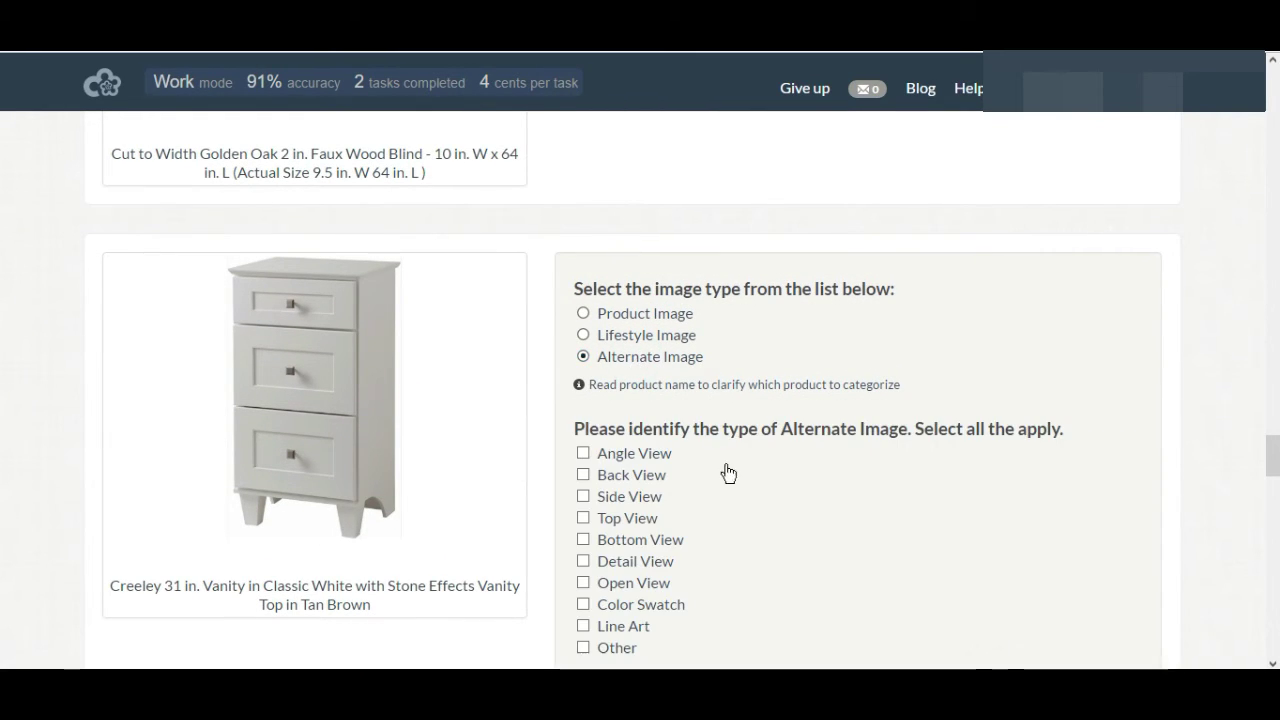
{"action": "left_click", "coordinate": [650, 453]}
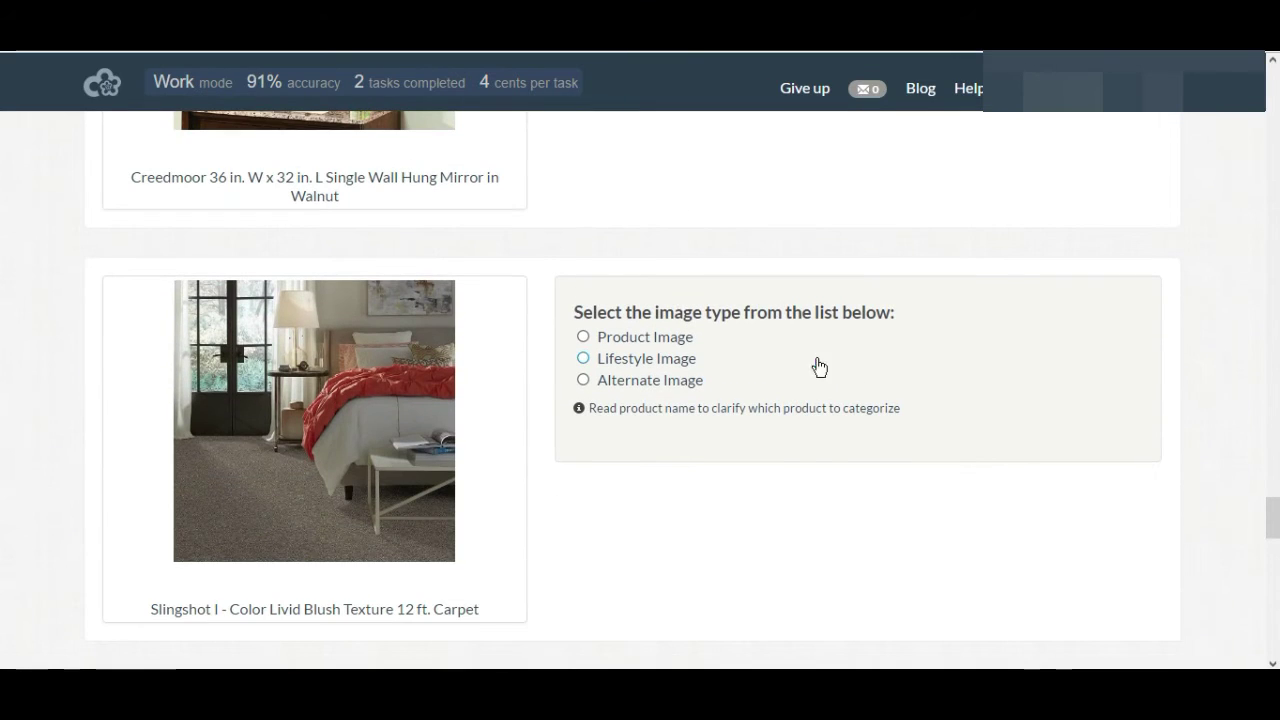
{"action": "left_click", "coordinate": [612, 360]}
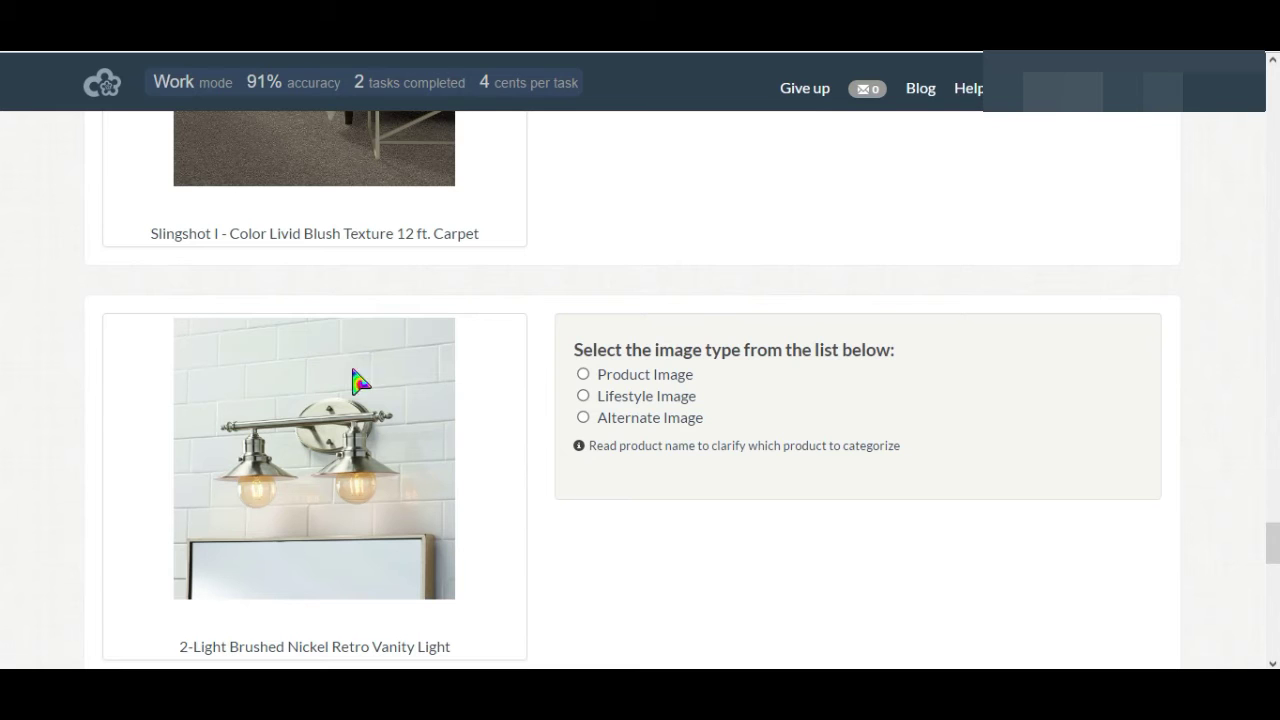
{"action": "left_click", "coordinate": [668, 400]}
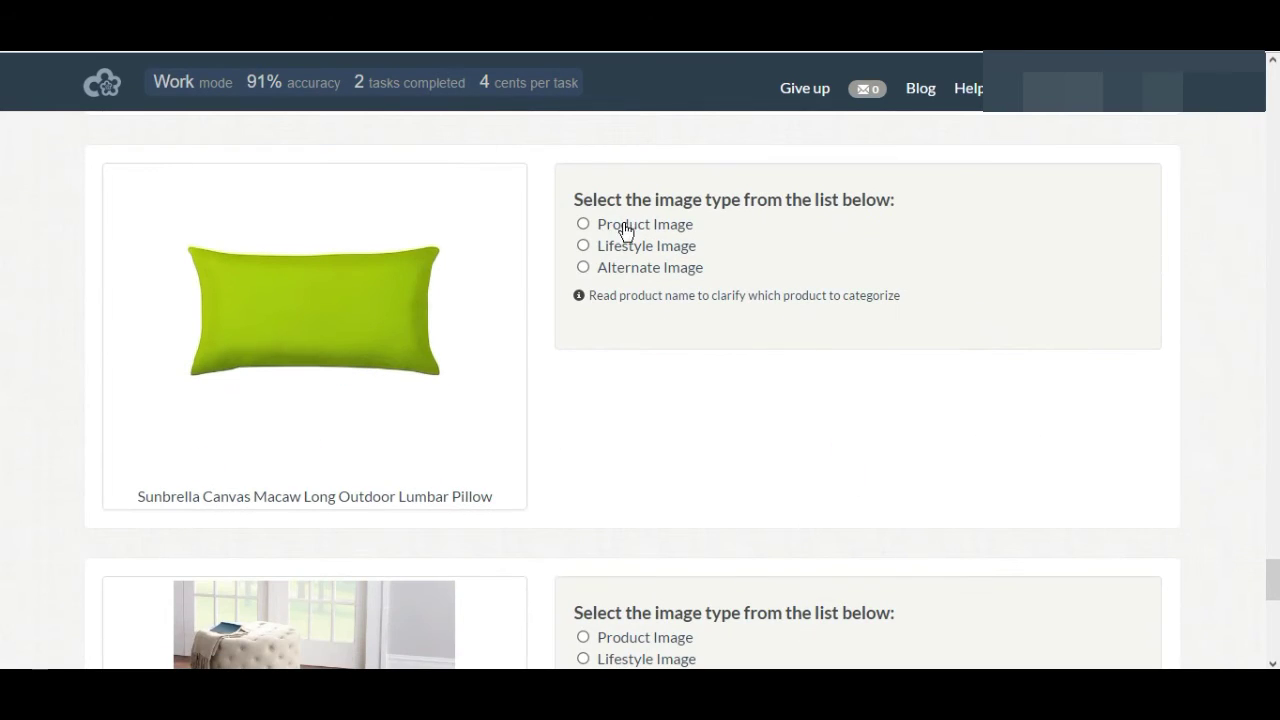
Step: Mark the lumbar pillow and counter stool as Product Image and the teal runner as Lifestyle Image, and submit the page
{"action": "left_click", "coordinate": [624, 226]}
{"action": "left_click", "coordinate": [610, 388]}
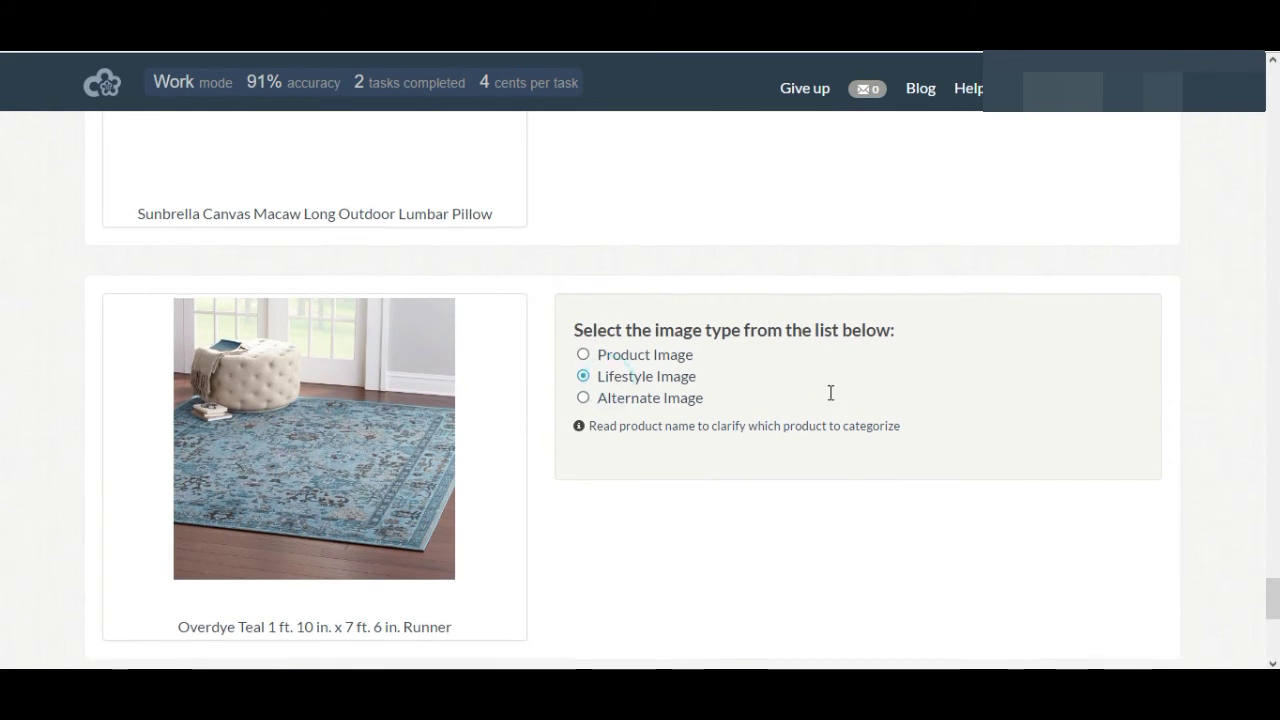
{"action": "left_click", "coordinate": [624, 304]}
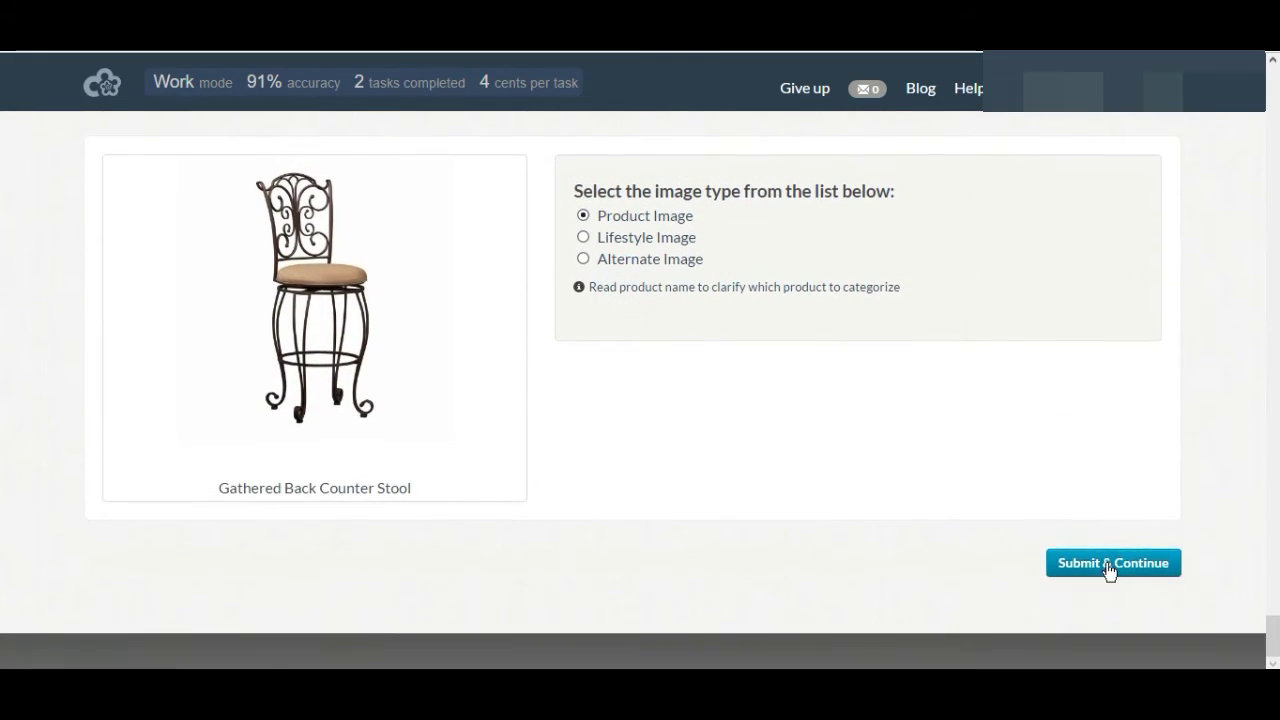
{"action": "left_click", "coordinate": [1118, 566]}
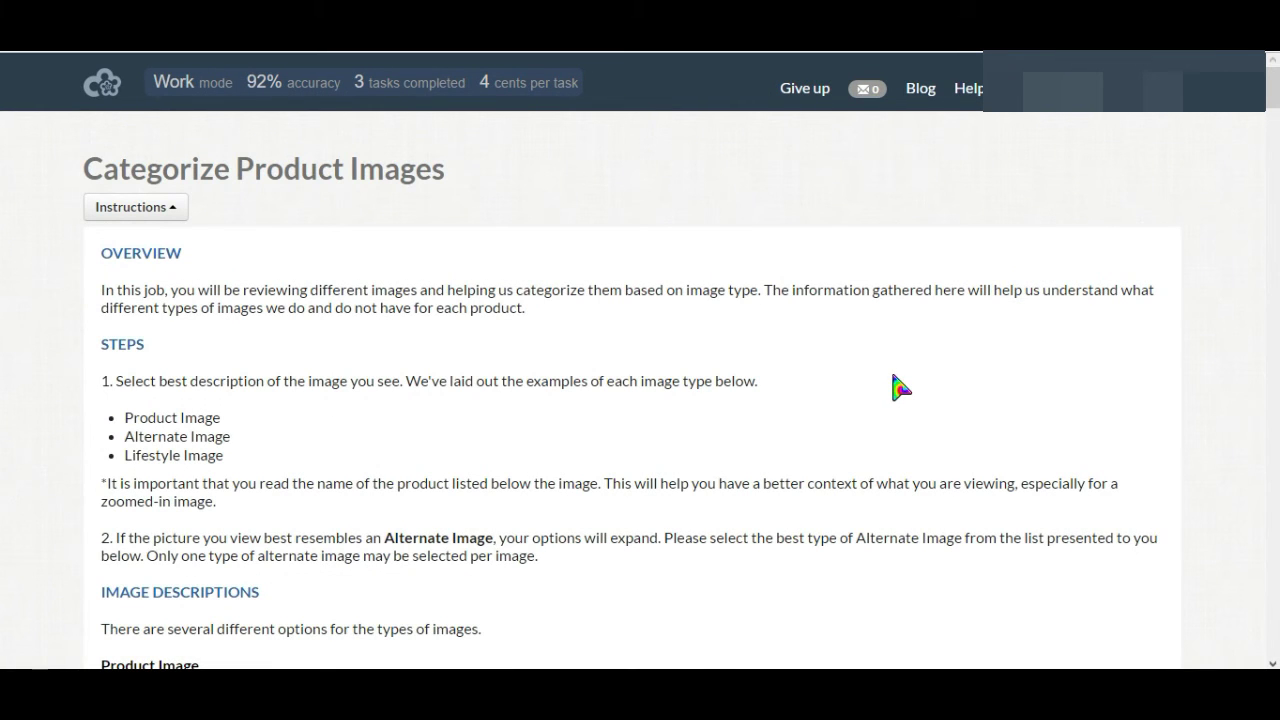
Step: On the new task page, categorize the Honey Bamboo Weave Roman shade as Alternate Image with Detail View
{"action": "scroll", "coordinate": [898, 388], "scroll_direction": "down", "scroll_amount": 10}
{"action": "scroll", "coordinate": [940, 388], "scroll_direction": "down", "scroll_amount": 20}
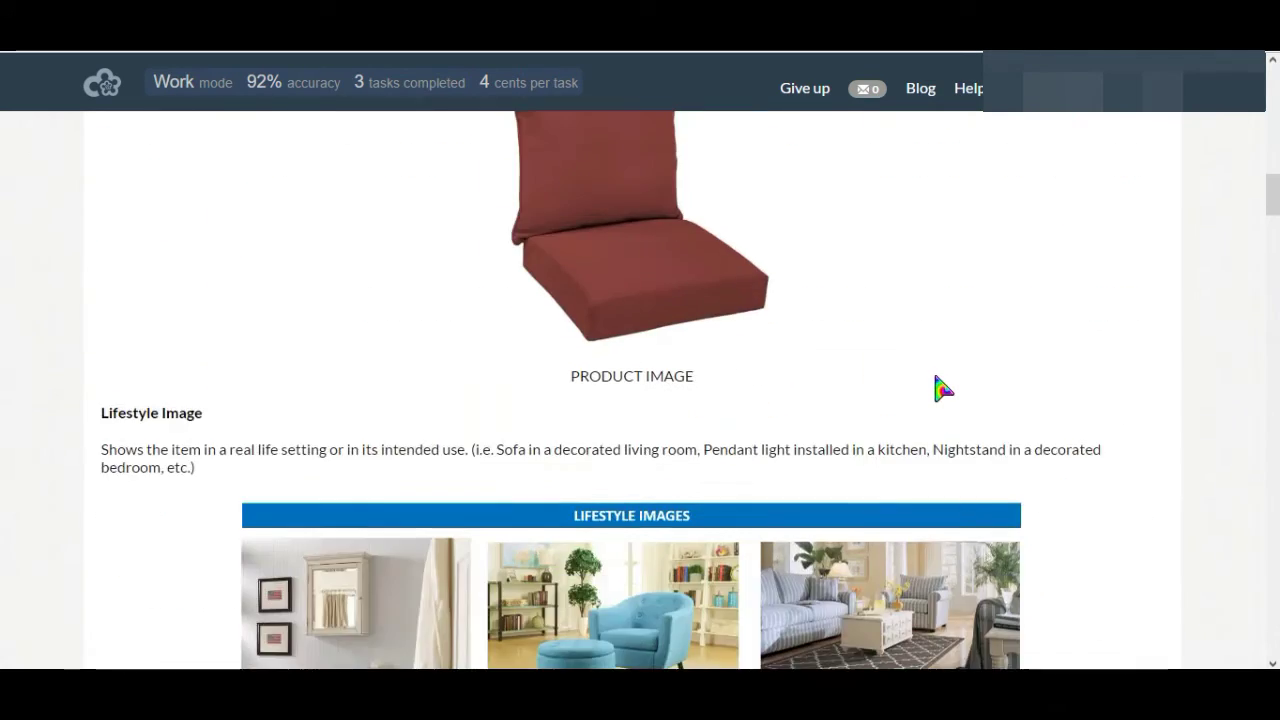
{"action": "scroll", "coordinate": [948, 390], "scroll_direction": "down", "scroll_amount": 4}
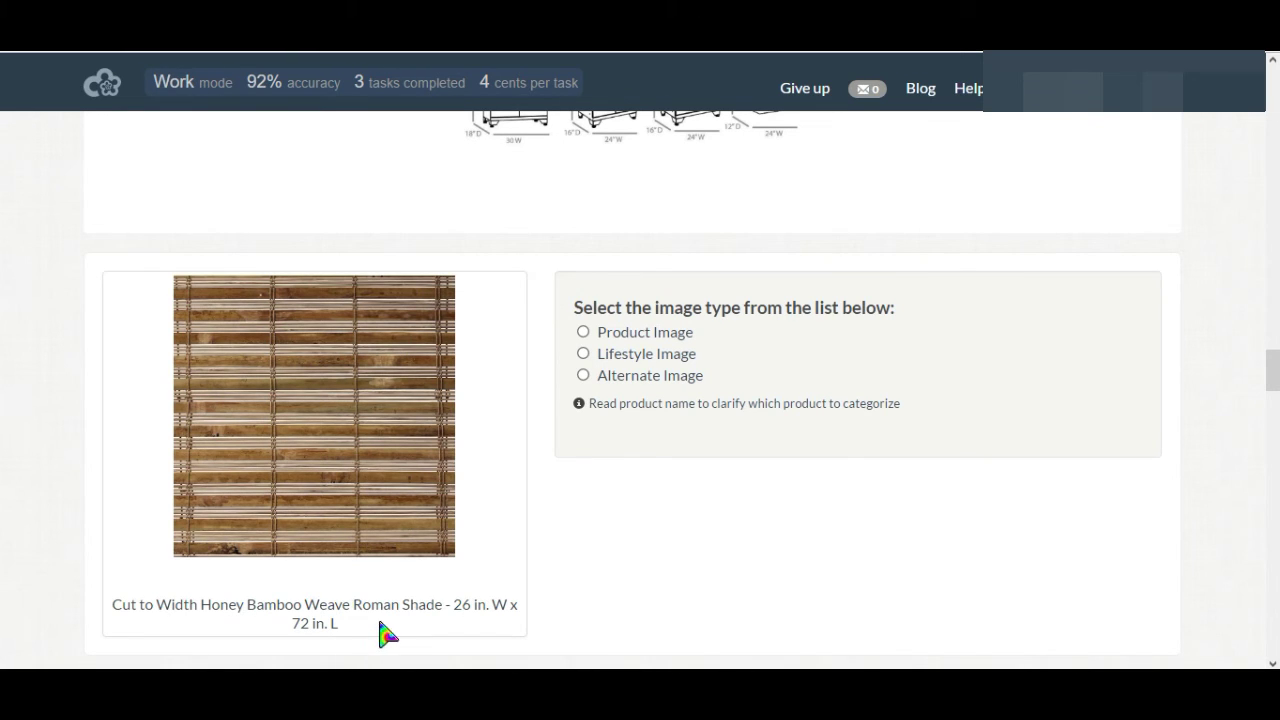
{"action": "left_click", "coordinate": [667, 384]}
{"action": "scroll", "coordinate": [704, 514], "scroll_direction": "down", "scroll_amount": 2}
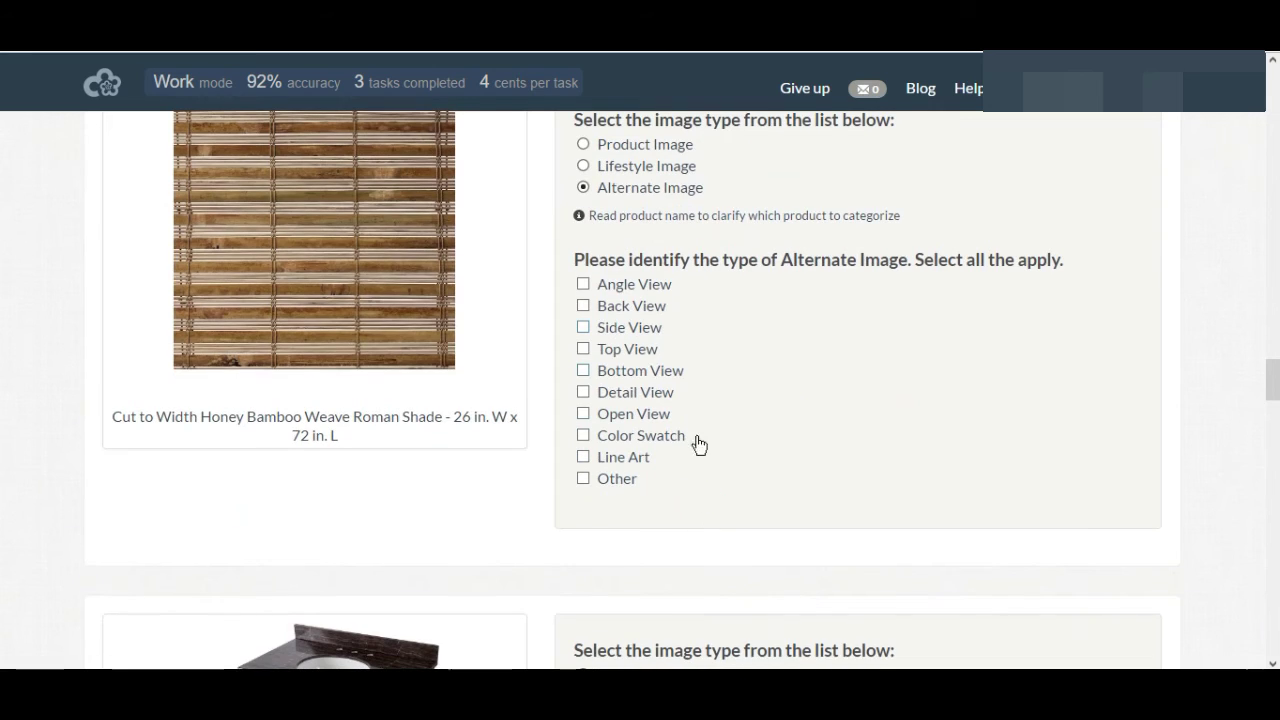
{"action": "left_click", "coordinate": [688, 400]}
Step: Categorize the Albright vanity as Alternate Image with Open View and the Luelle pendant as Product Image
{"action": "scroll", "coordinate": [769, 414], "scroll_direction": "down", "scroll_amount": 4}
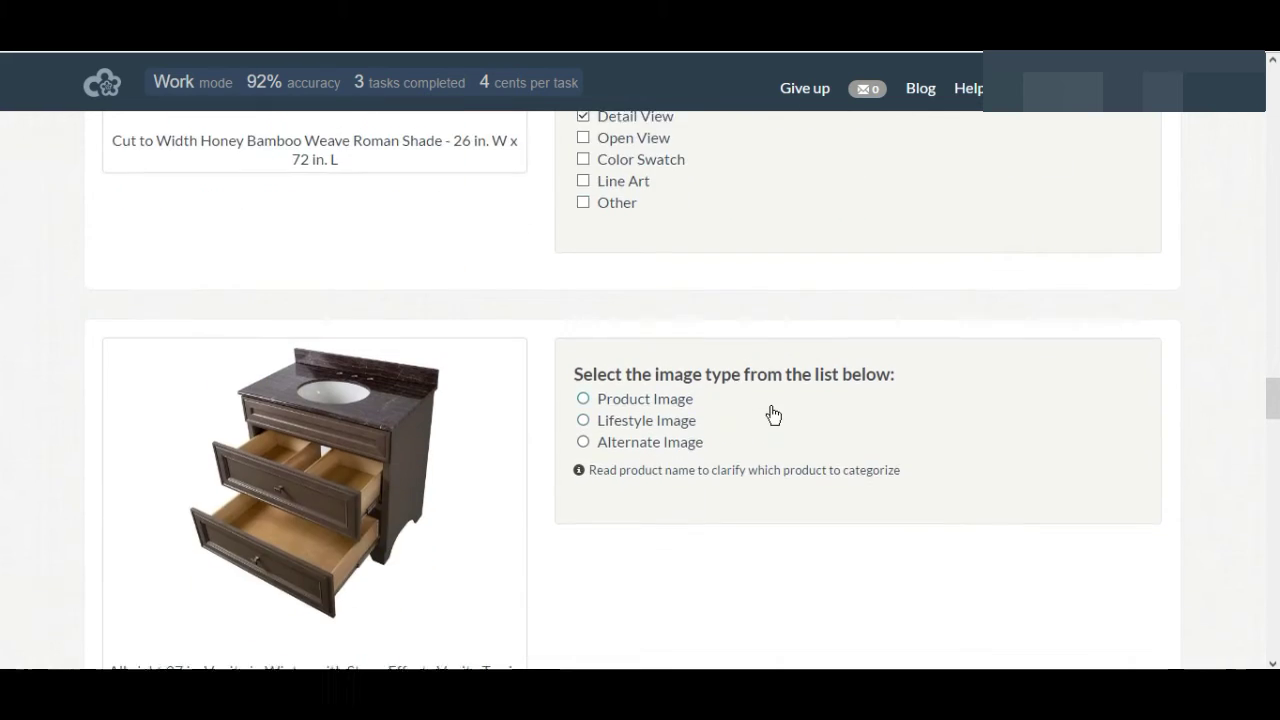
{"action": "left_click", "coordinate": [683, 342]}
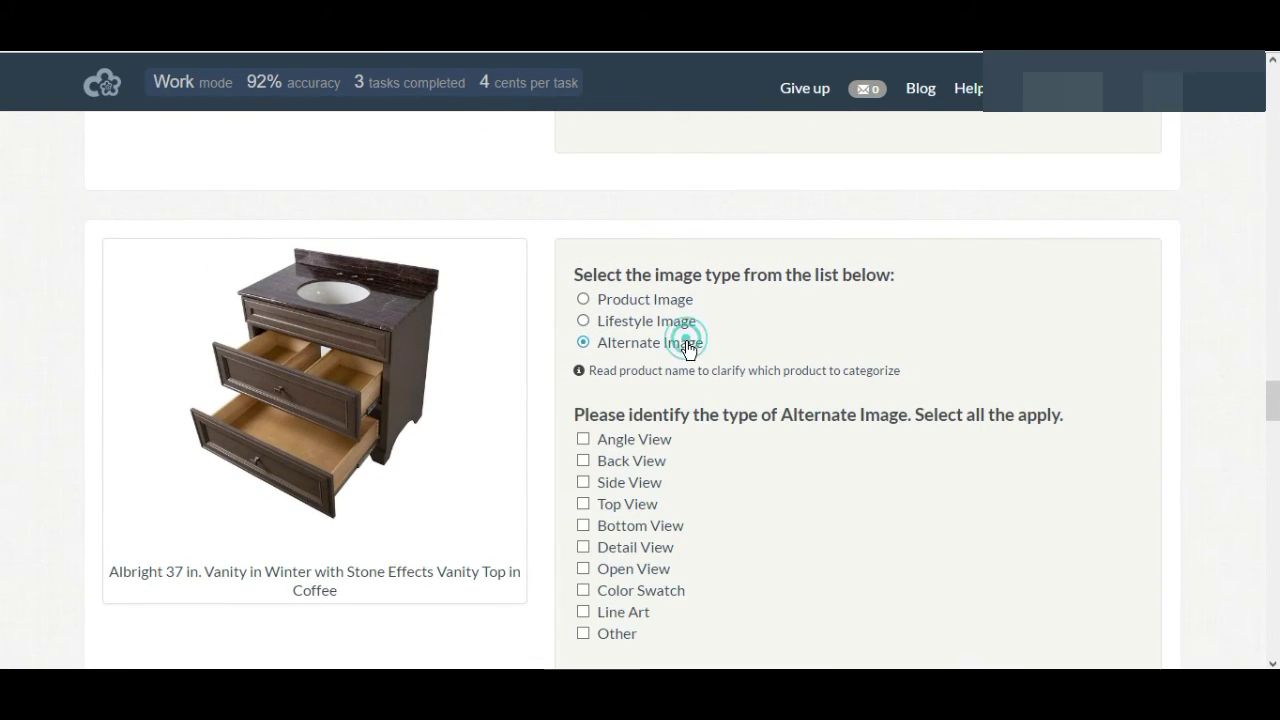
{"action": "left_click", "coordinate": [657, 573]}
{"action": "scroll", "coordinate": [780, 457], "scroll_direction": "down", "scroll_amount": 5}
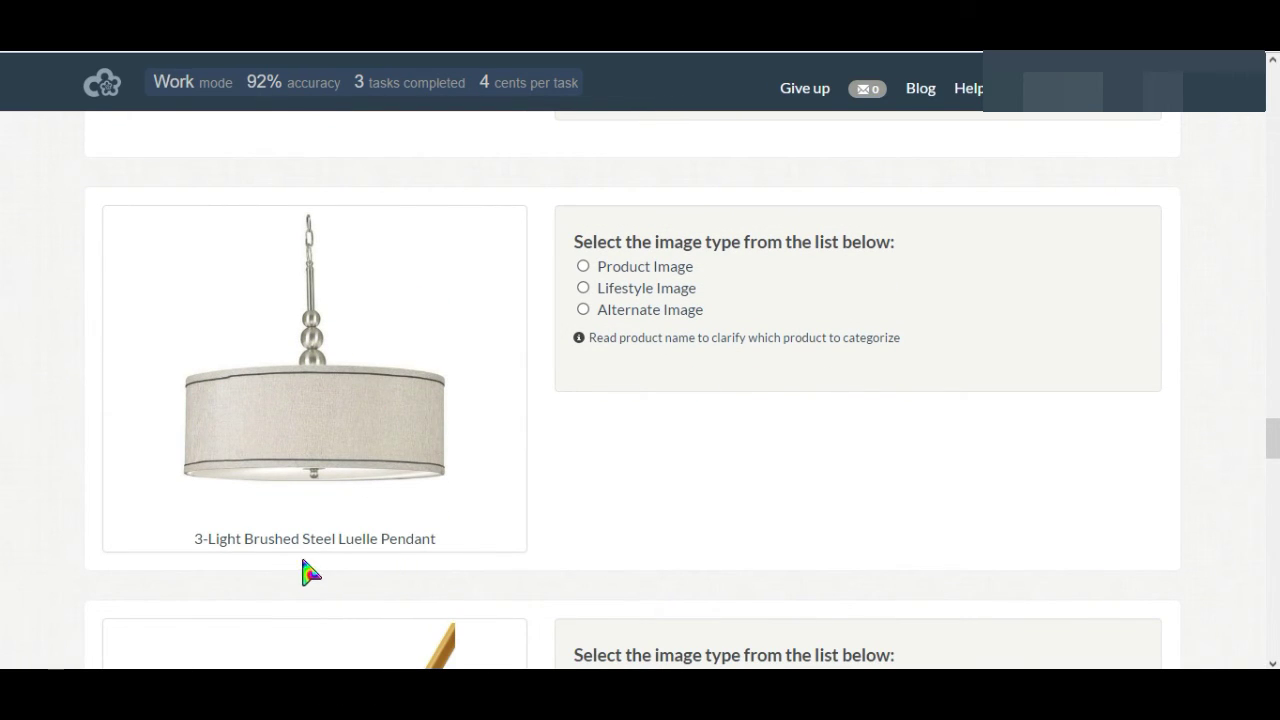
{"action": "left_click", "coordinate": [665, 268]}
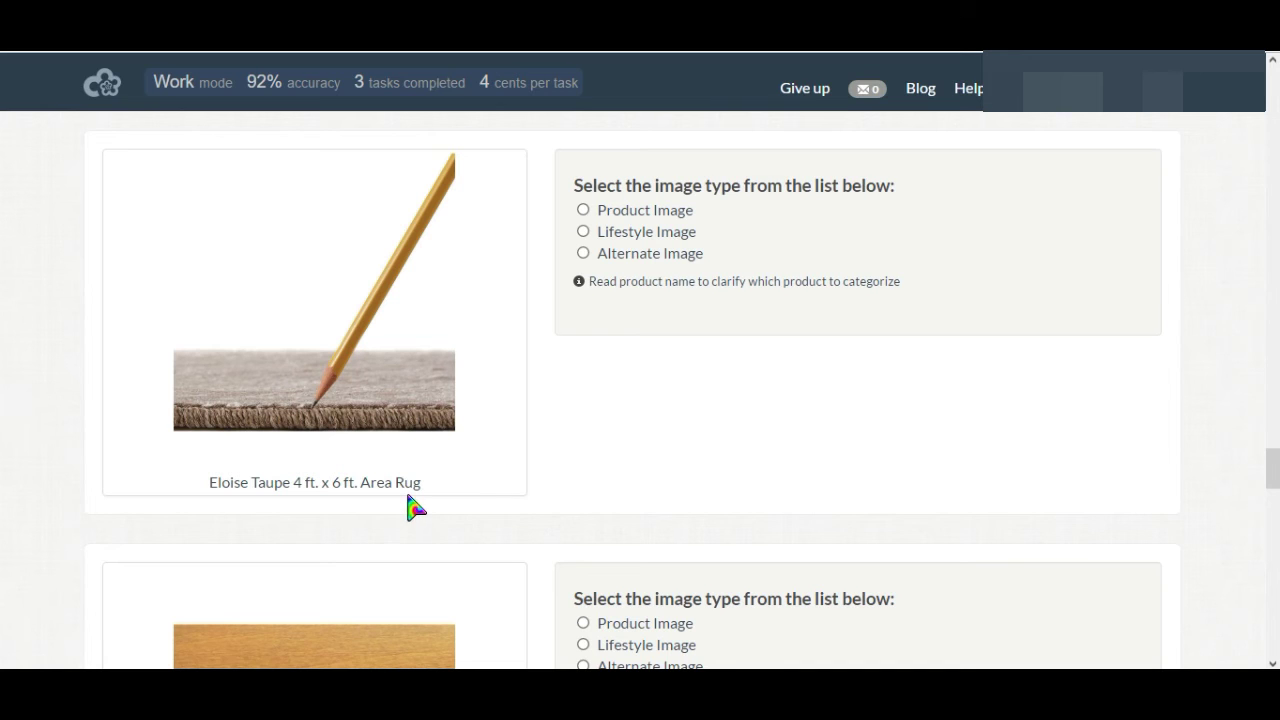
Step: Mark the Eloise Taupe rug as Alternate Image and the Golden Oak basswood blind as Alternate Image with Color Swatch
{"action": "left_click", "coordinate": [676, 254]}
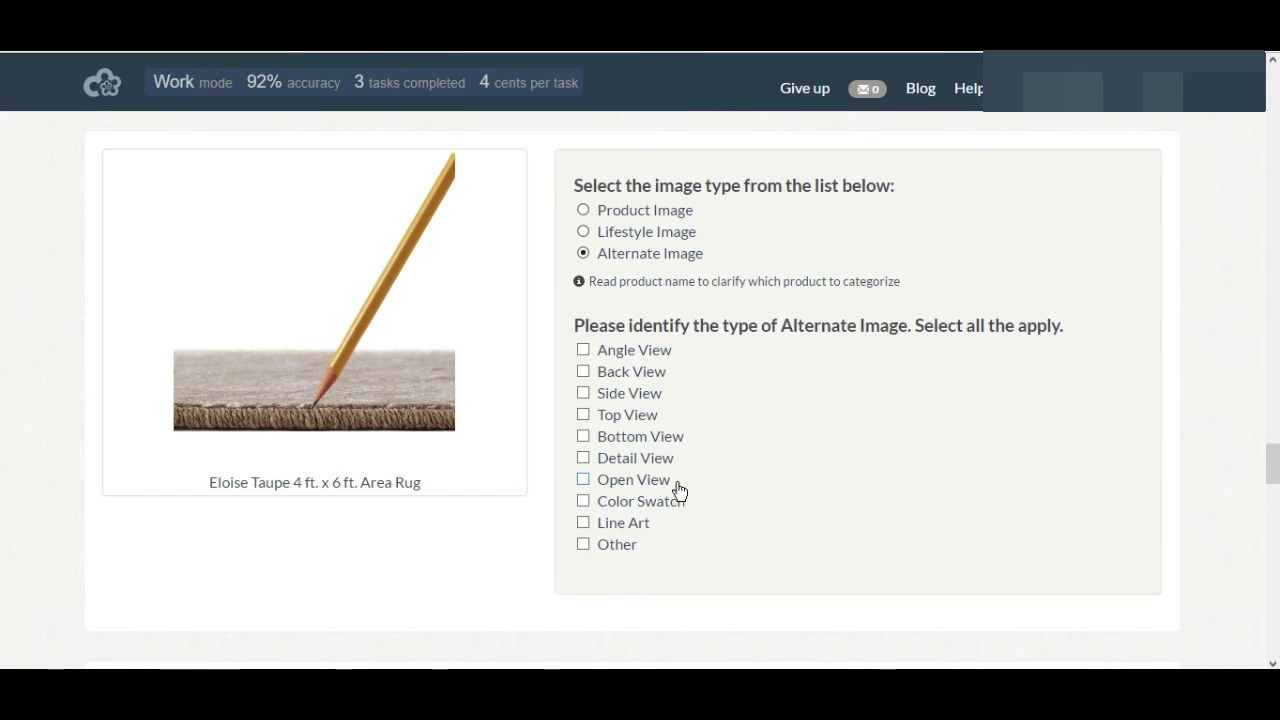
{"action": "scroll", "coordinate": [843, 369], "scroll_direction": "down", "scroll_amount": 5}
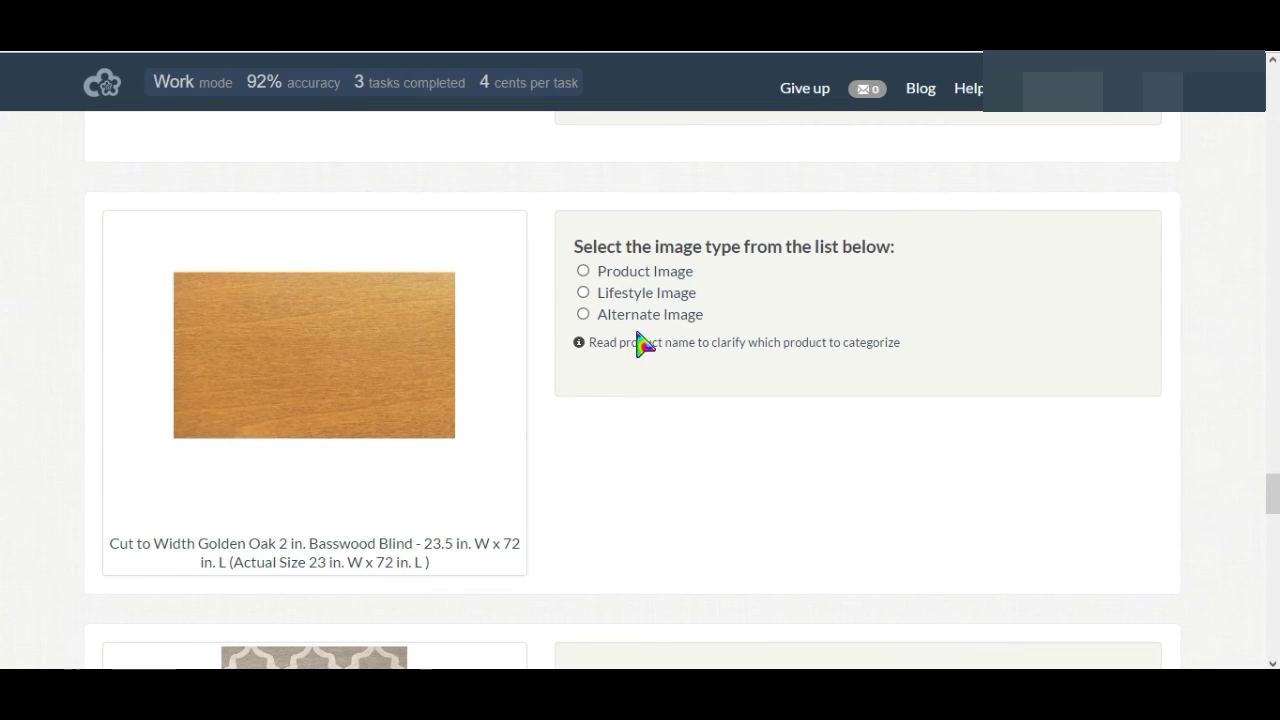
{"action": "left_click", "coordinate": [685, 563]}
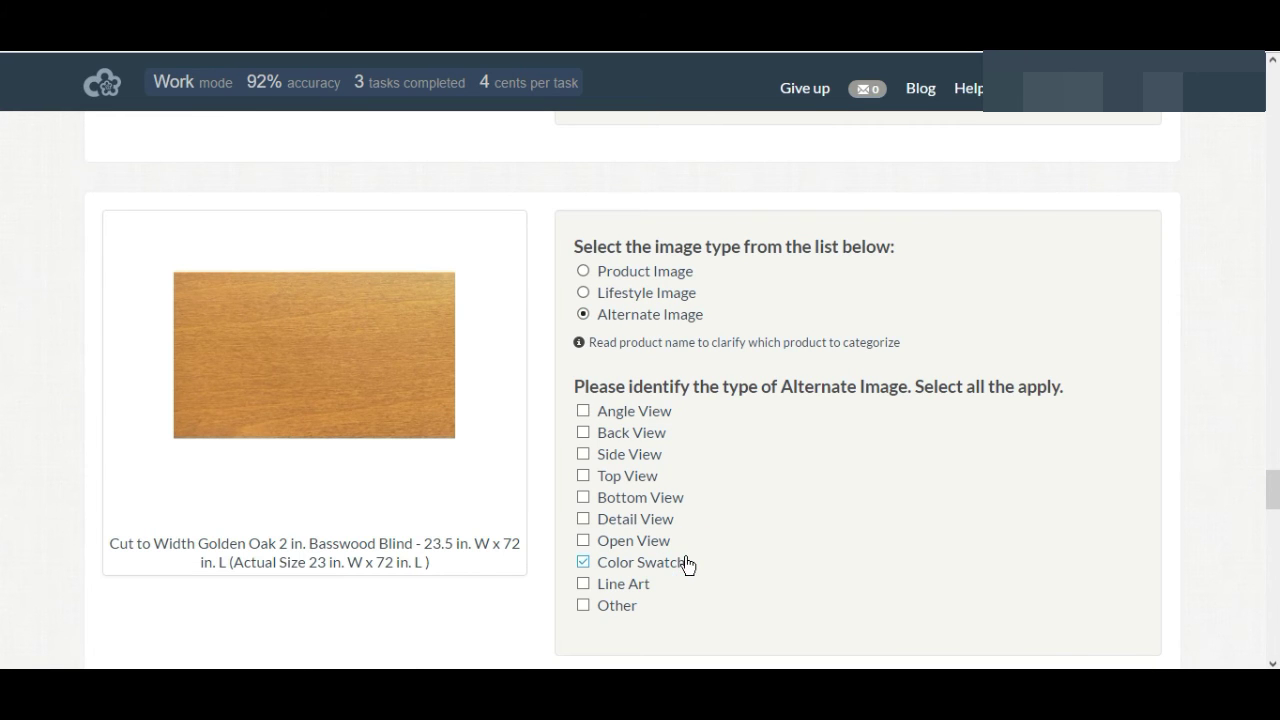
Step: Categorize the Gwendolyn geometric area rug and the Elice vanity linen cabinet as Product Image
{"action": "scroll", "coordinate": [474, 449], "scroll_direction": "down", "scroll_amount": 5}
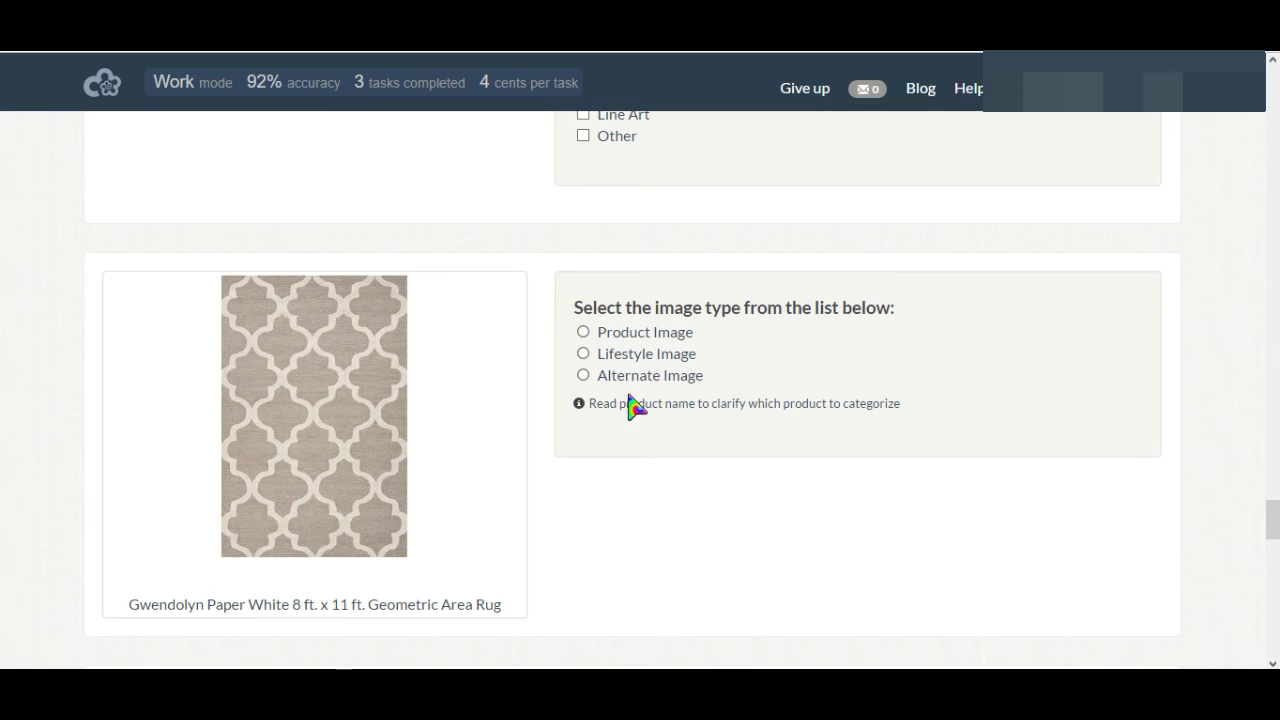
{"action": "left_click", "coordinate": [668, 336]}
{"action": "scroll", "coordinate": [769, 403], "scroll_direction": "down", "scroll_amount": 4}
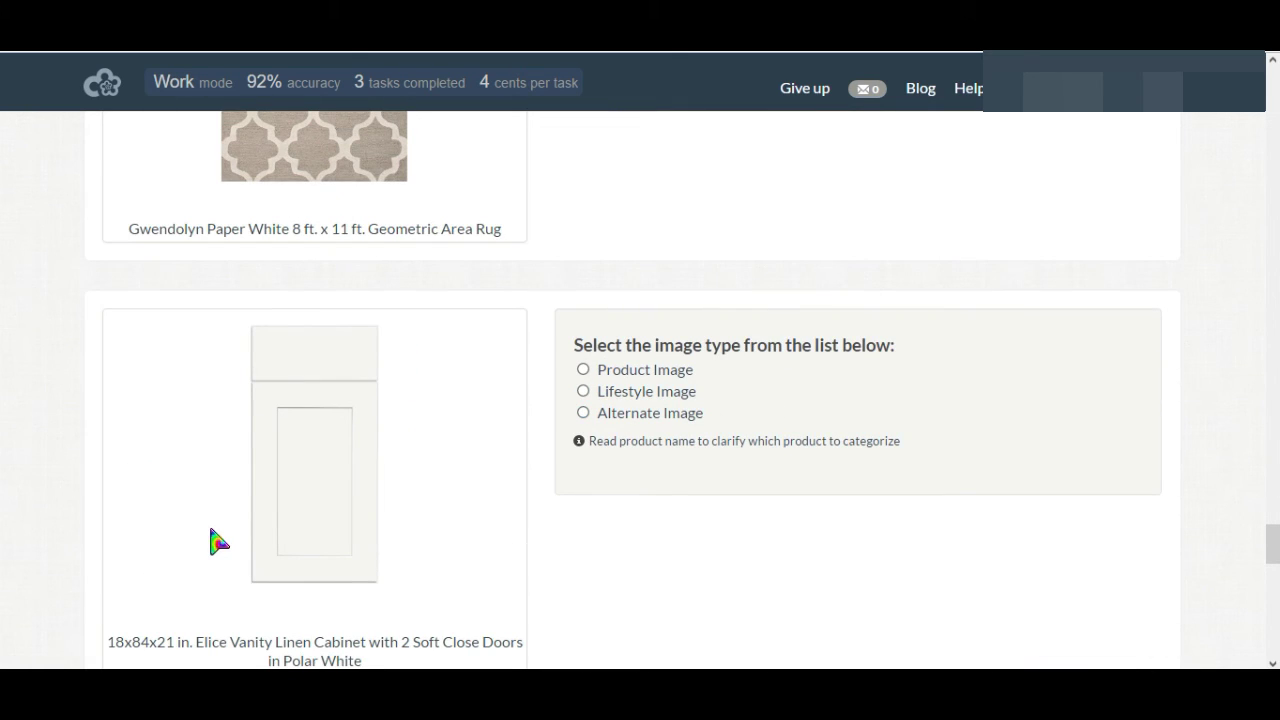
{"action": "left_click", "coordinate": [590, 371]}
{"action": "scroll", "coordinate": [690, 395], "scroll_direction": "down", "scroll_amount": 3}
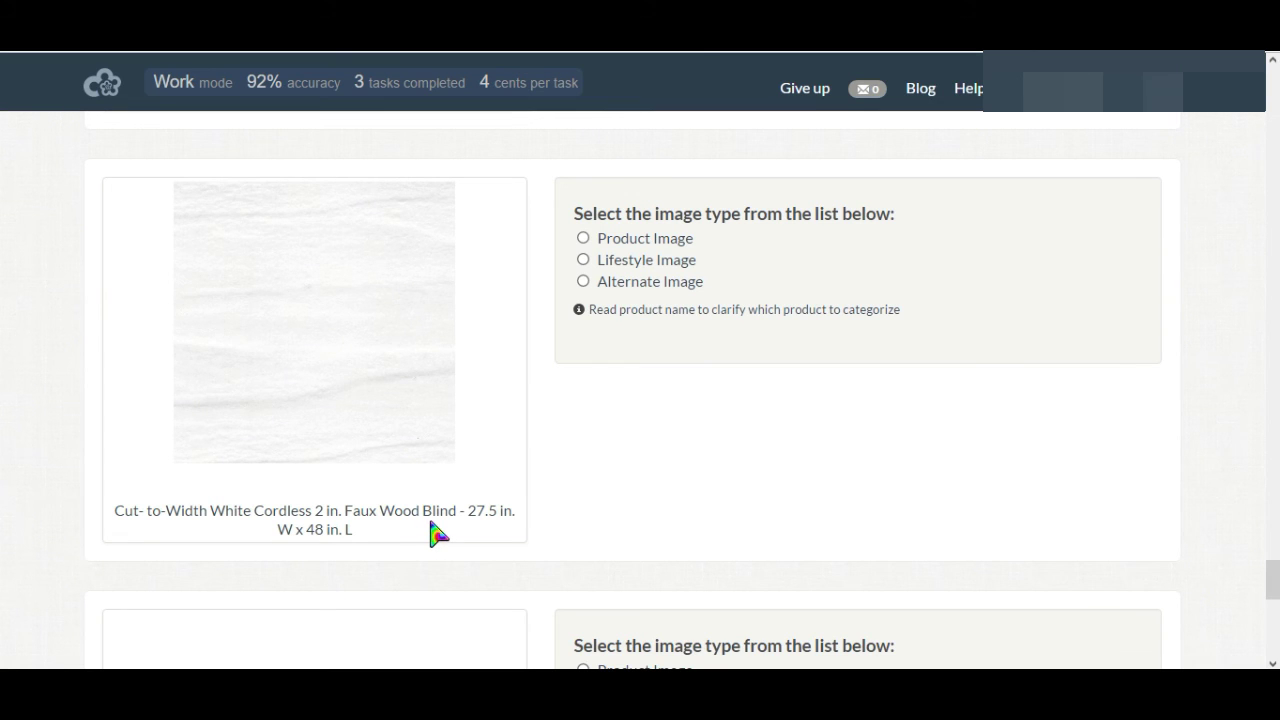
Step: Categorize the White Cordless faux wood blind as Alternate Image with its view type, and the Chaparral Blue area rug as Product Image
{"action": "left_click", "coordinate": [690, 282]}
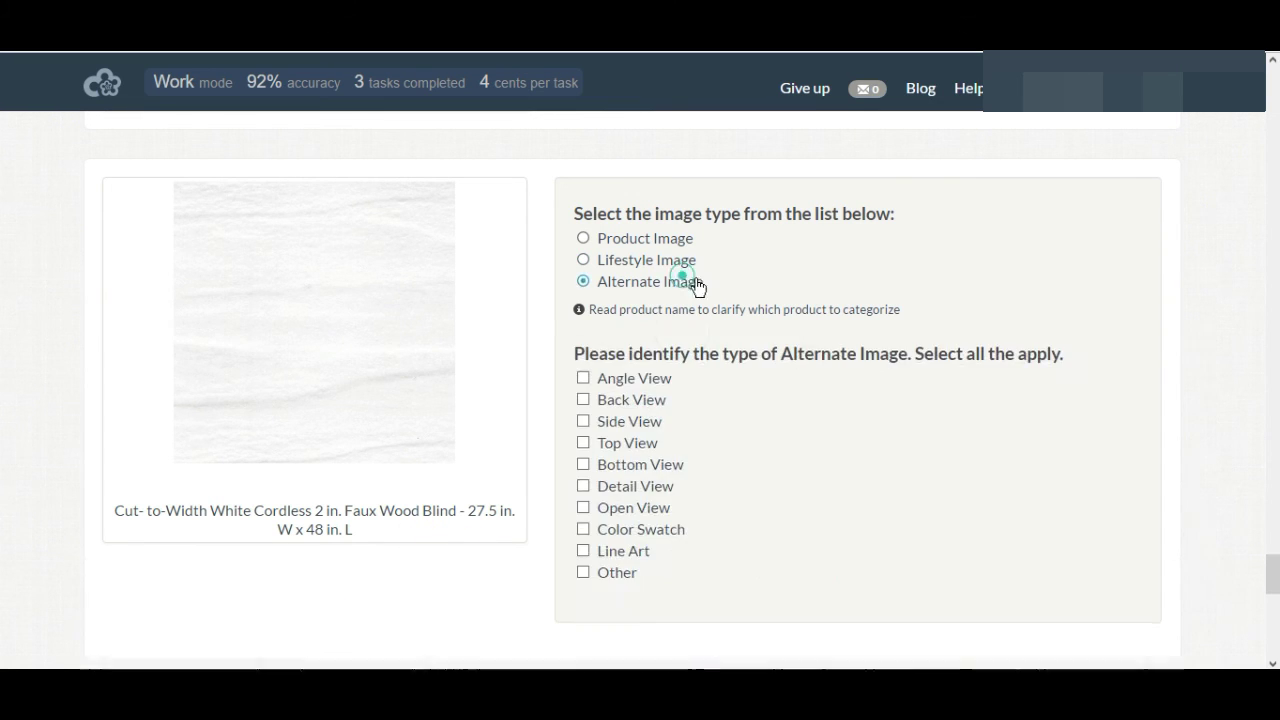
{"action": "scroll", "coordinate": [715, 350], "scroll_direction": "down", "scroll_amount": 1}
{"action": "left_click", "coordinate": [675, 390]}
{"action": "scroll", "coordinate": [777, 378], "scroll_direction": "down", "scroll_amount": 4}
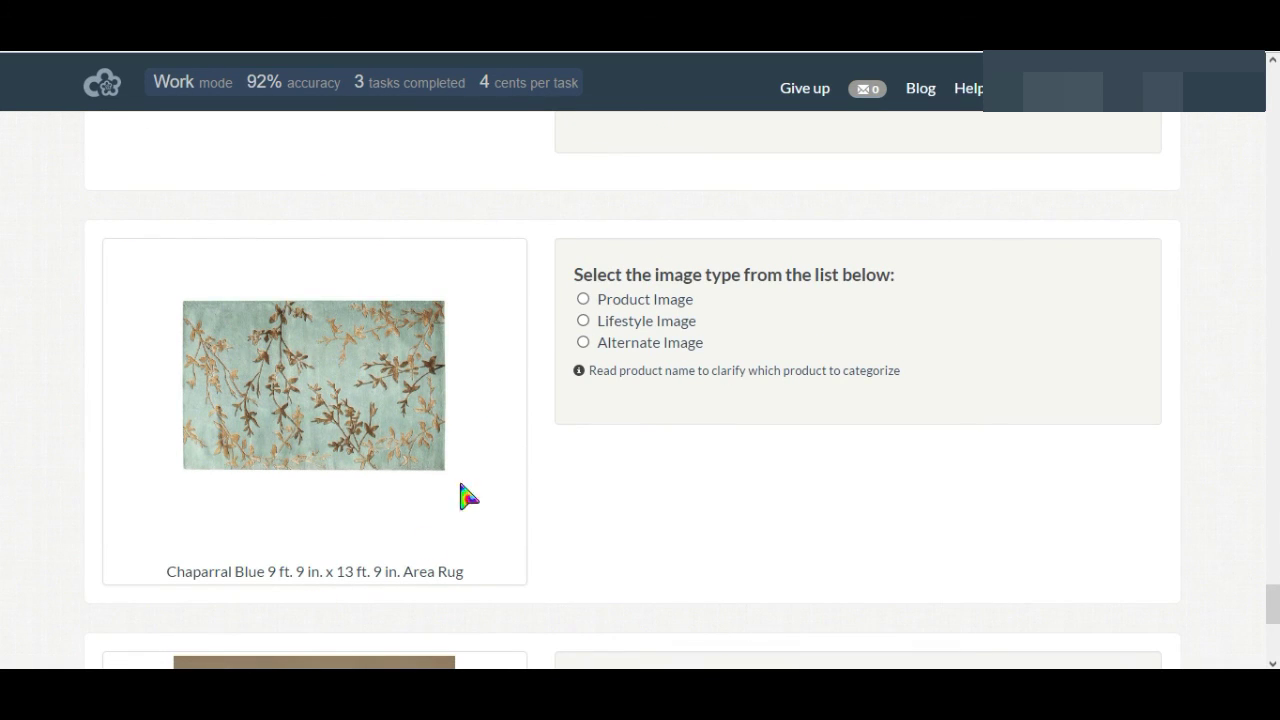
{"action": "left_click", "coordinate": [642, 299]}
{"action": "scroll", "coordinate": [700, 330], "scroll_direction": "down", "scroll_amount": 4}
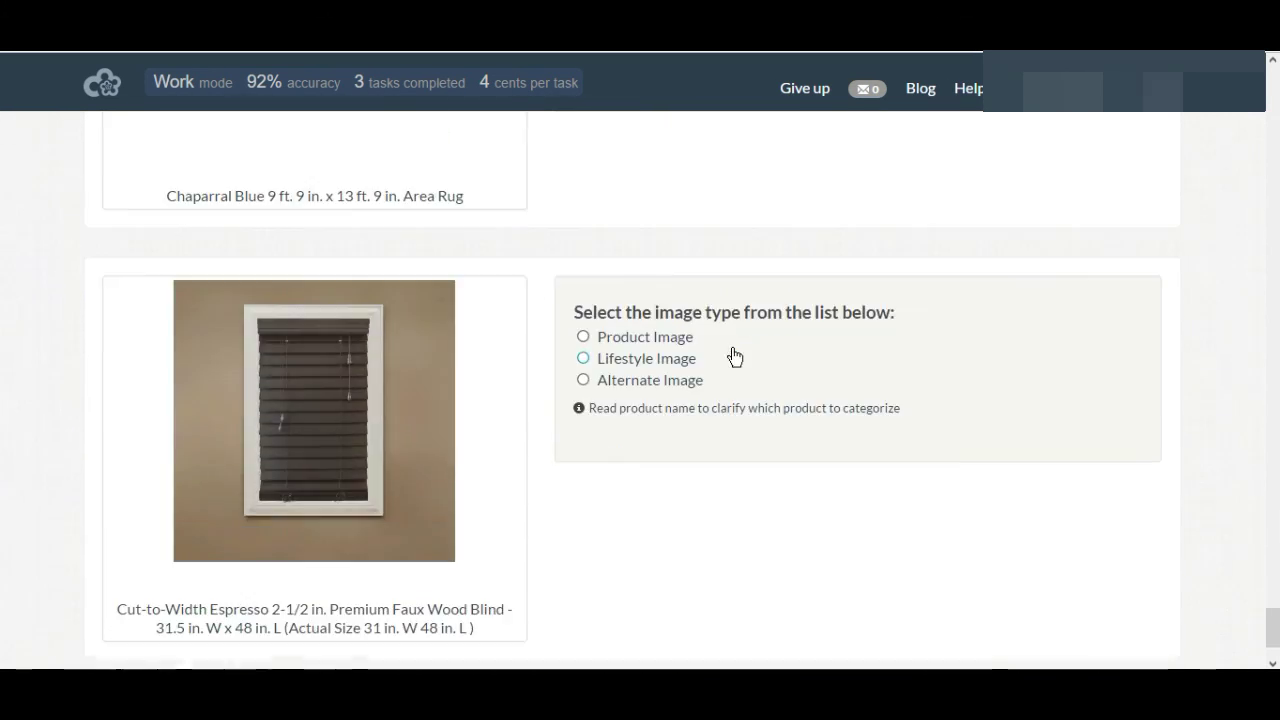
Step: Categorize the Espresso premium faux wood blind as Product Image and submit the task page to continue with another one
{"action": "left_click", "coordinate": [611, 337]}
{"action": "scroll", "coordinate": [691, 360], "scroll_direction": "down", "scroll_amount": 2}
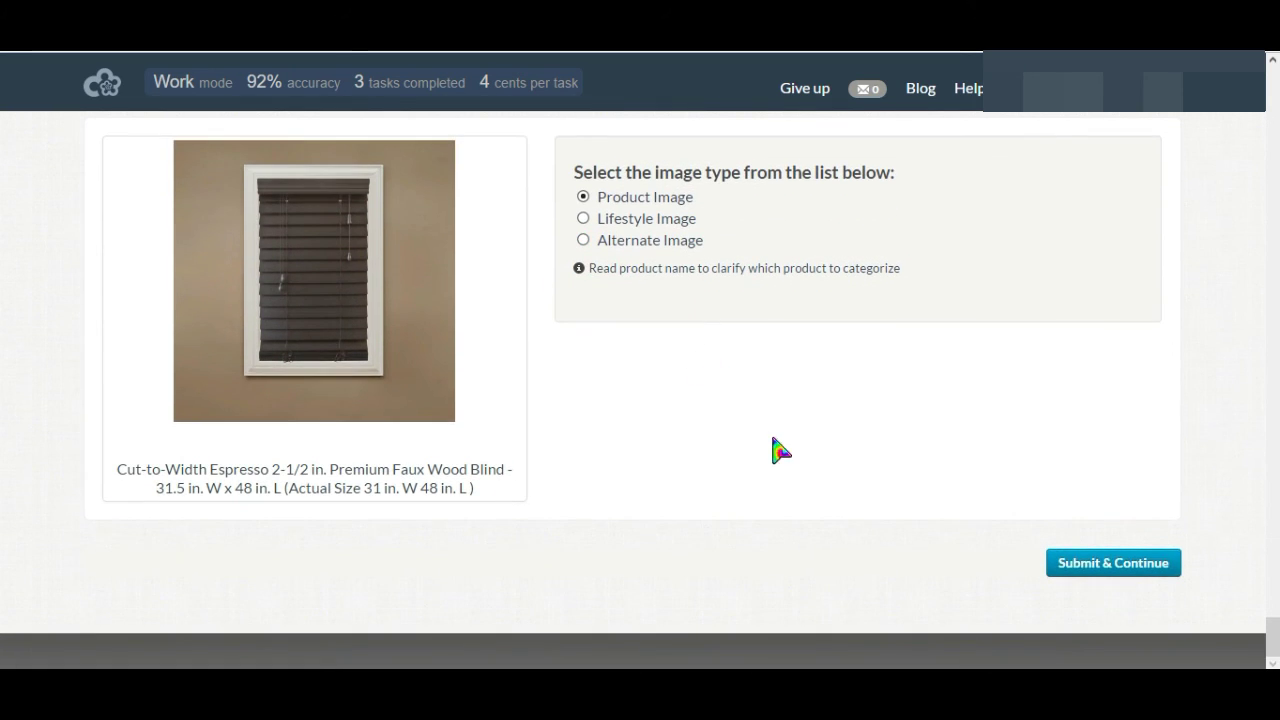
{"action": "left_click", "coordinate": [1147, 570]}
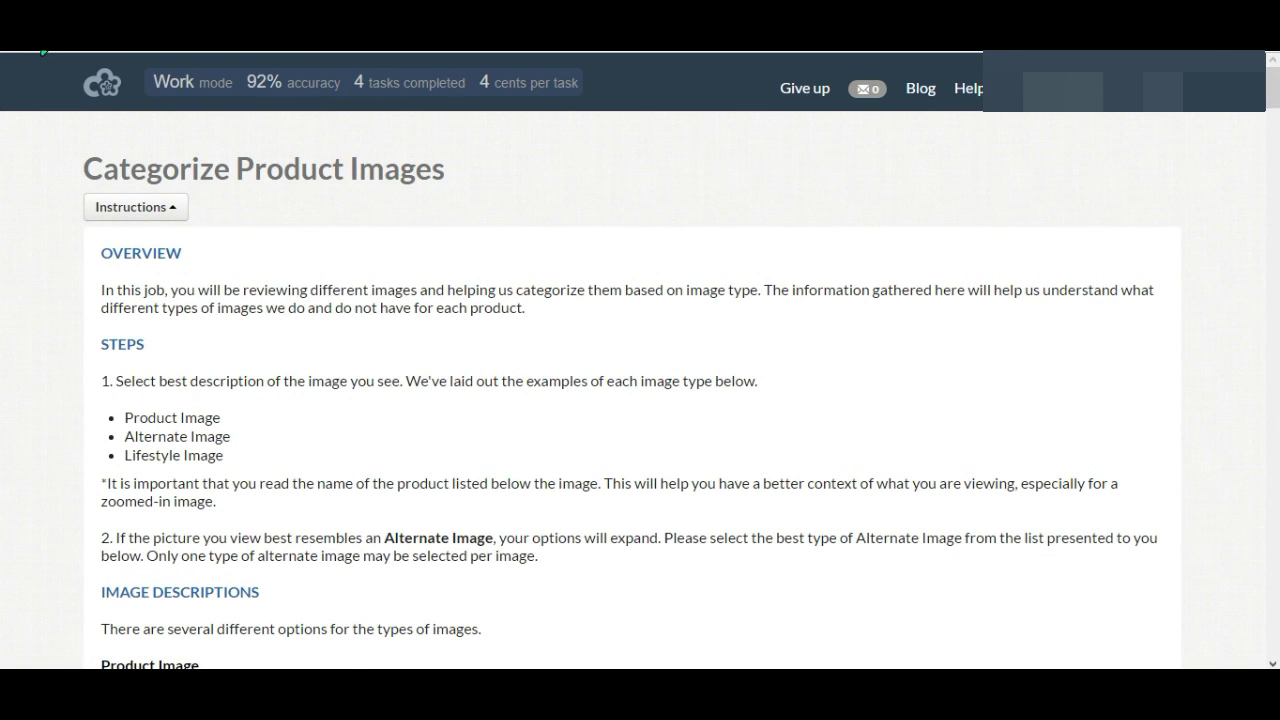
{"action": "scroll", "coordinate": [586, 314], "scroll_direction": "down", "scroll_amount": 15}
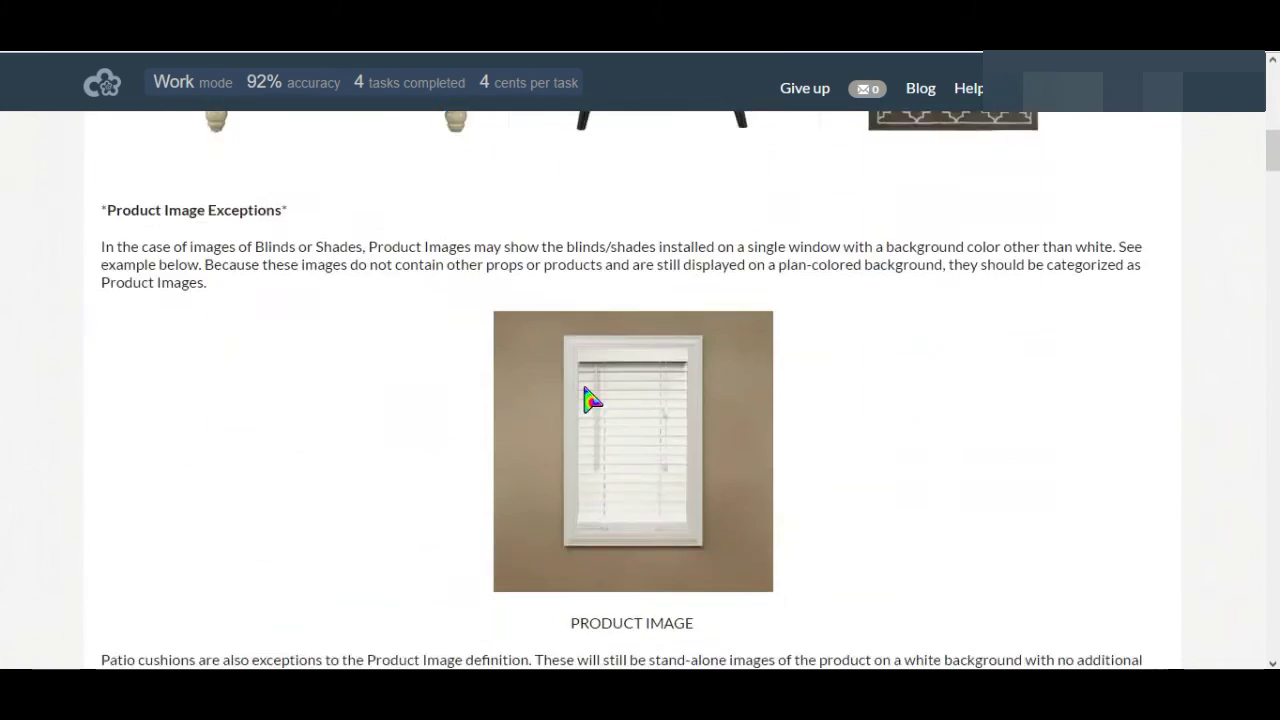